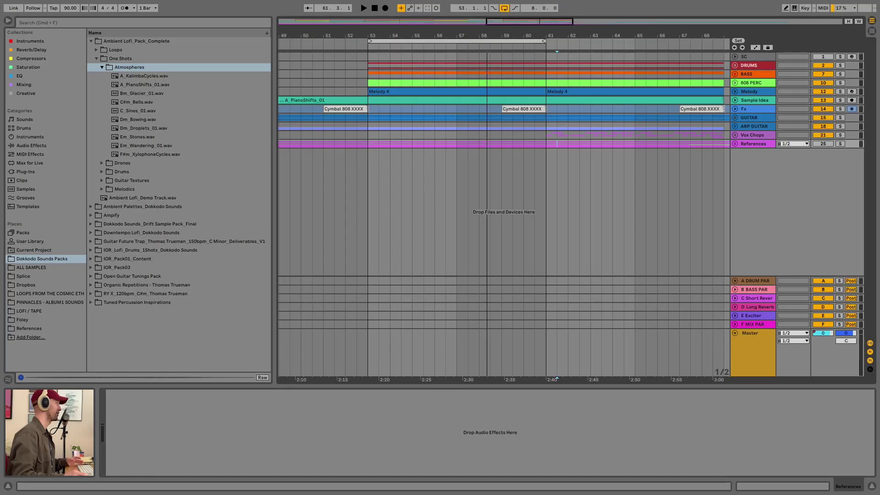
Step: Solo the Sample Idea track, play its A_PianoShifts_01 clip from bar 53, and select its source file in the Atmospheres folder
drag(487, 37, 487, 37)
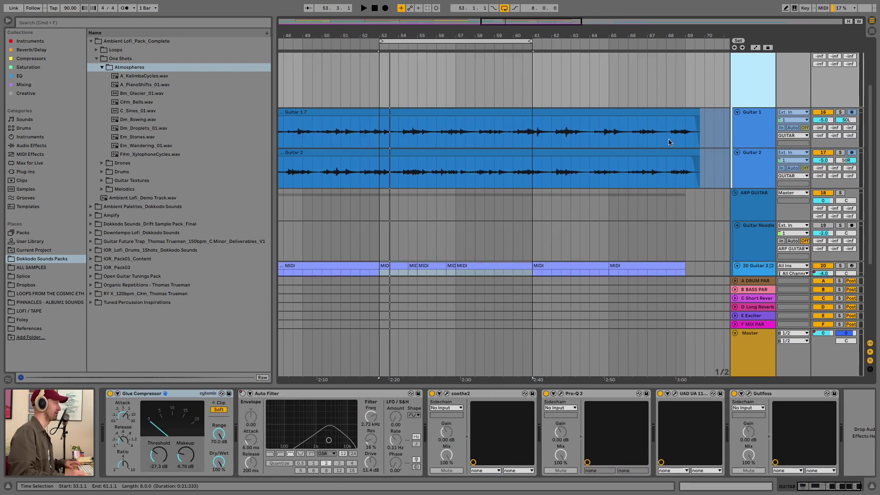
scroll(660, 142, up, 1)
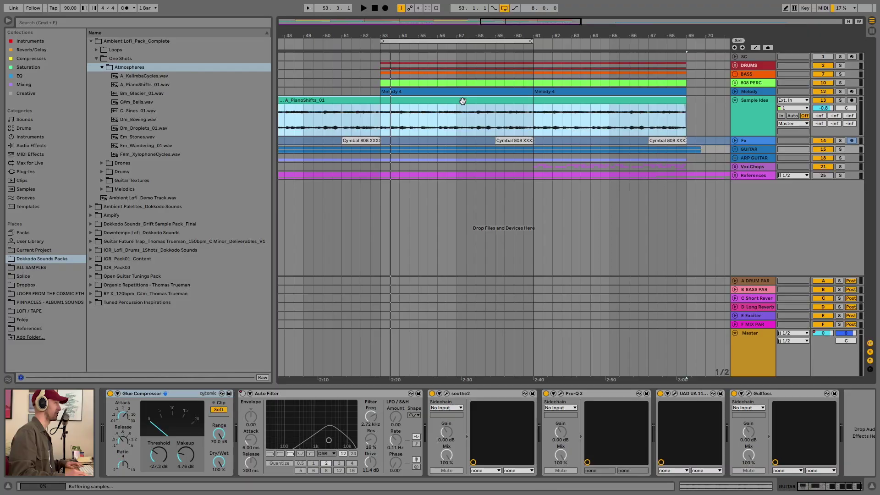
click(734, 120)
click(384, 118)
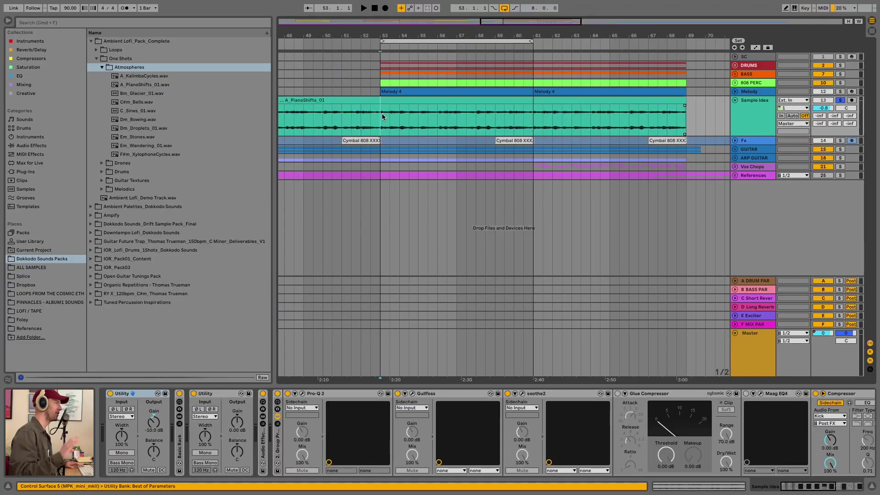
key(space)
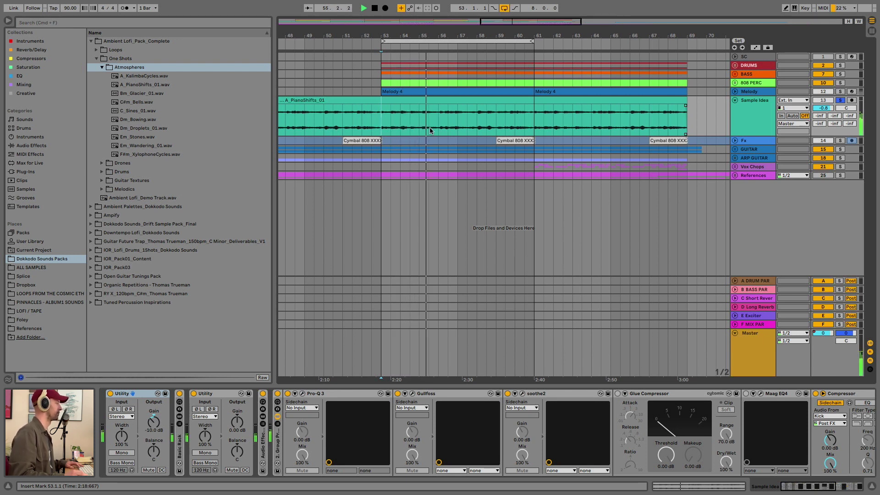
key(space)
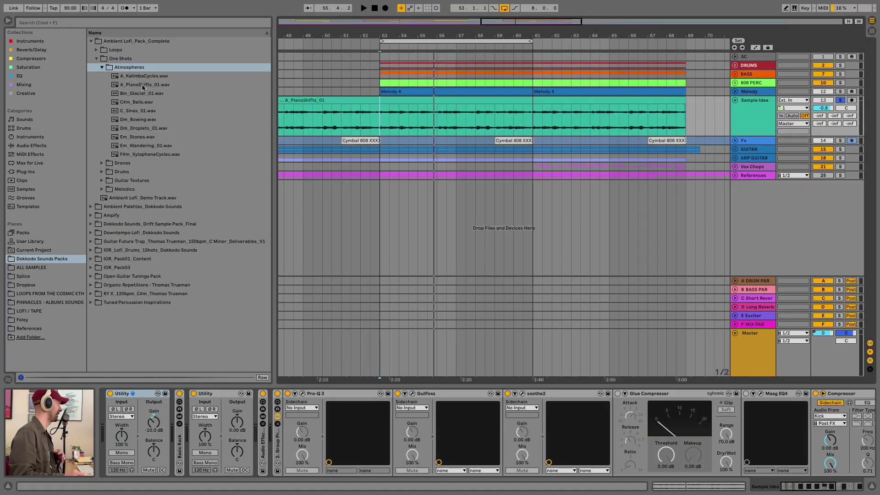
click(143, 85)
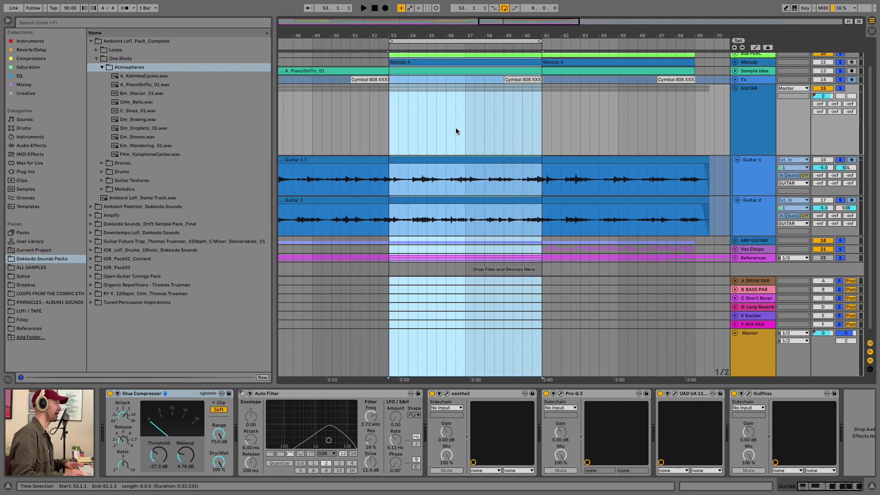
Step: Solo the Guitar Noodle track and play its Guitar 3 clip from bar 80
click(754, 104)
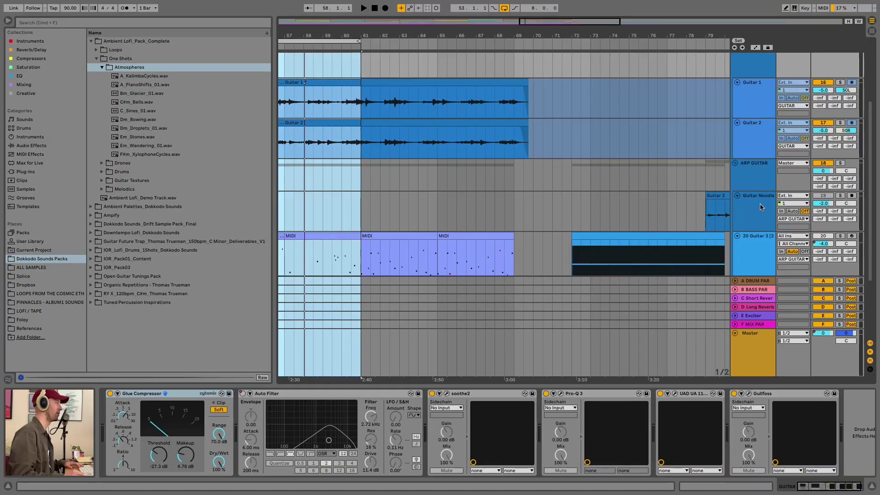
click(758, 207)
scroll(683, 197, right, 5)
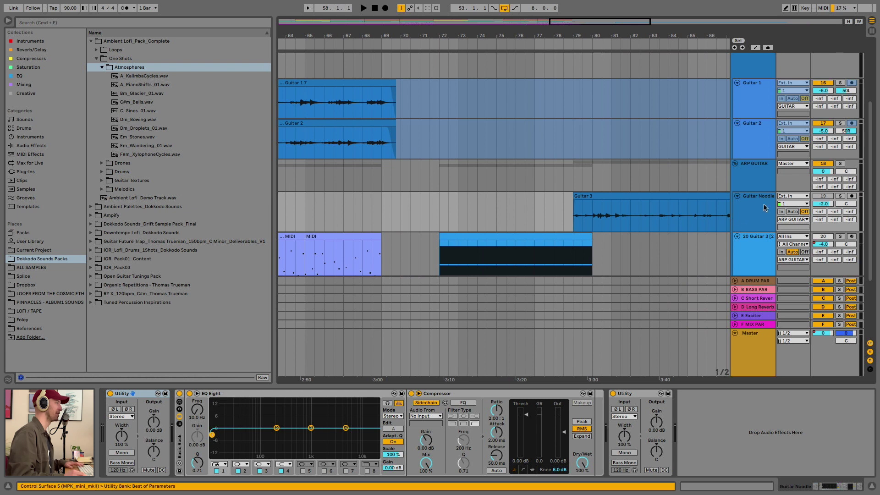
click(764, 207)
click(599, 219)
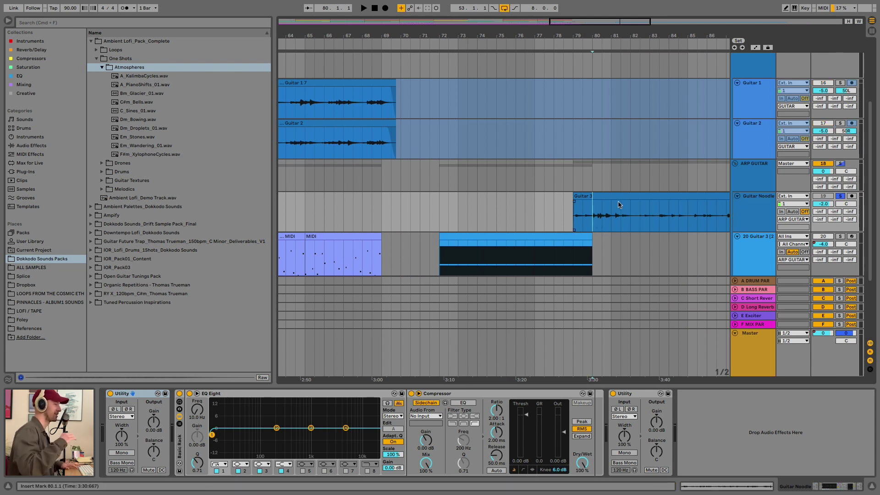
key(space)
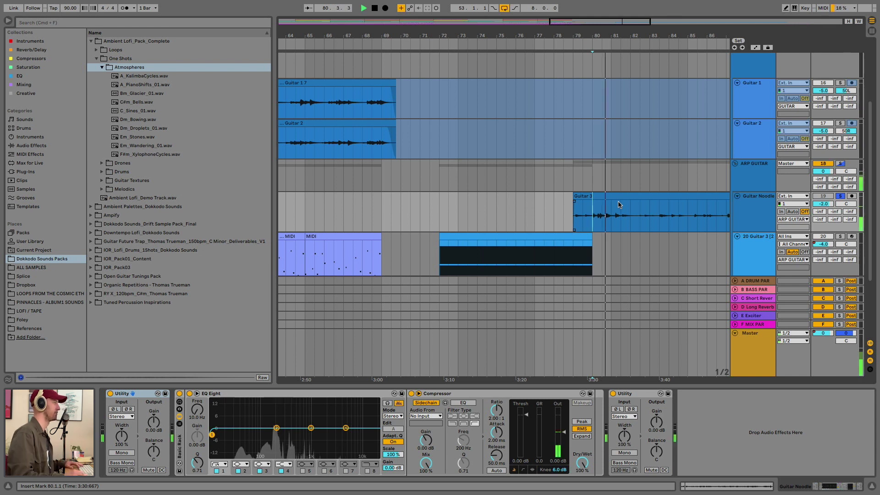
click(697, 222)
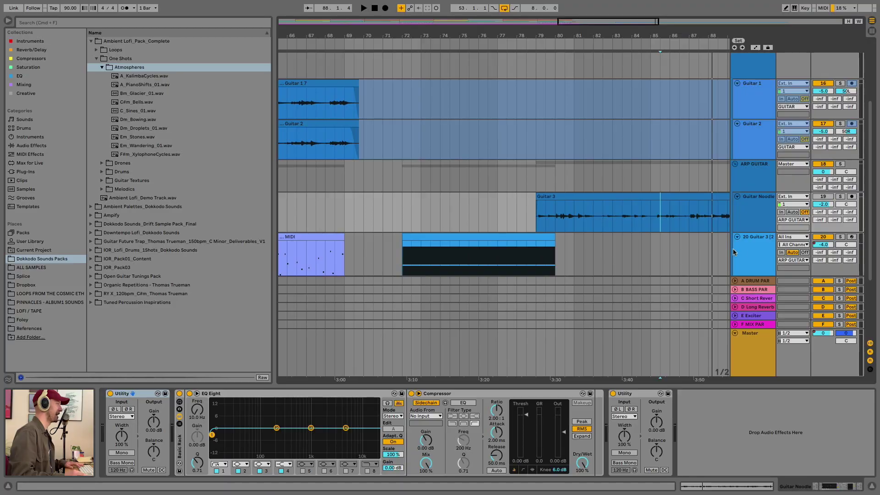
Step: Turn on the Arpeggiator on the 20 Guitar 3 track and play its sustained-note MIDI clip at bar 72 soloed
click(733, 249)
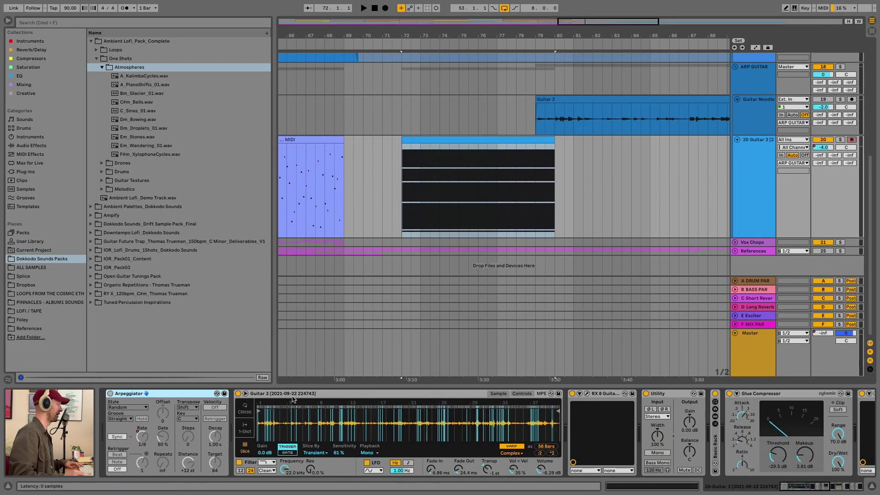
click(468, 141)
click(110, 393)
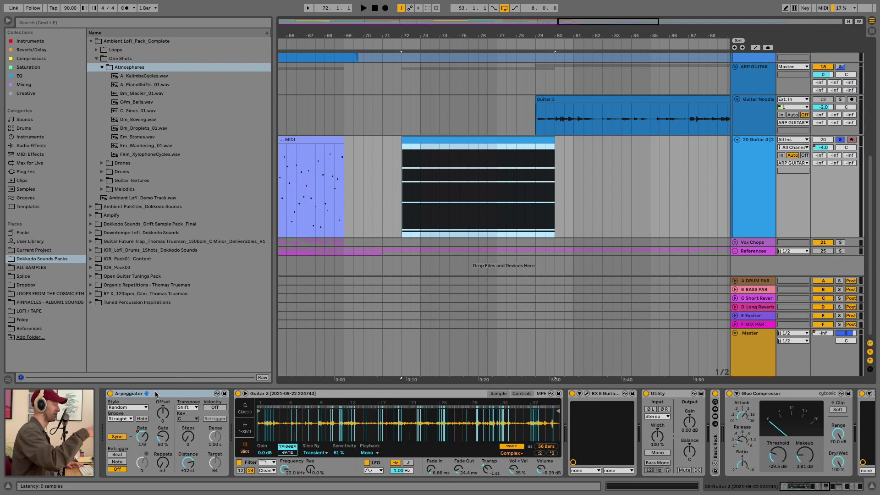
scroll(510, 185, right, 1)
key(space)
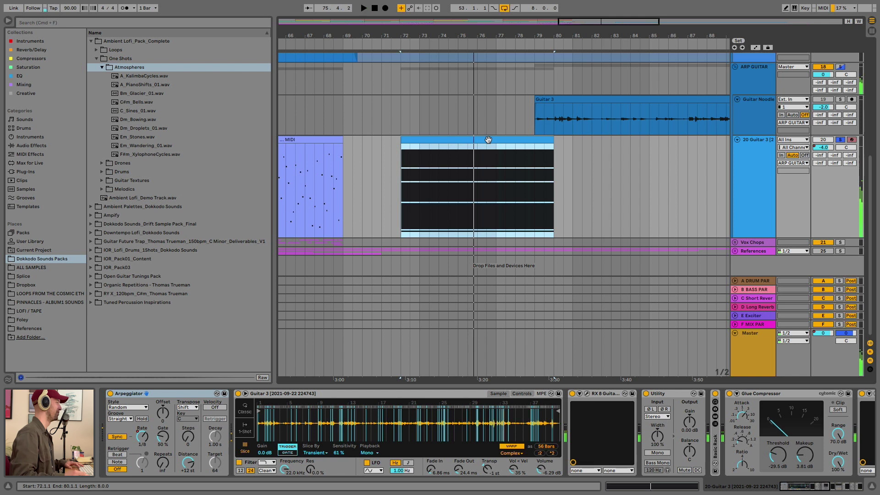
scroll(468, 243, left, 2)
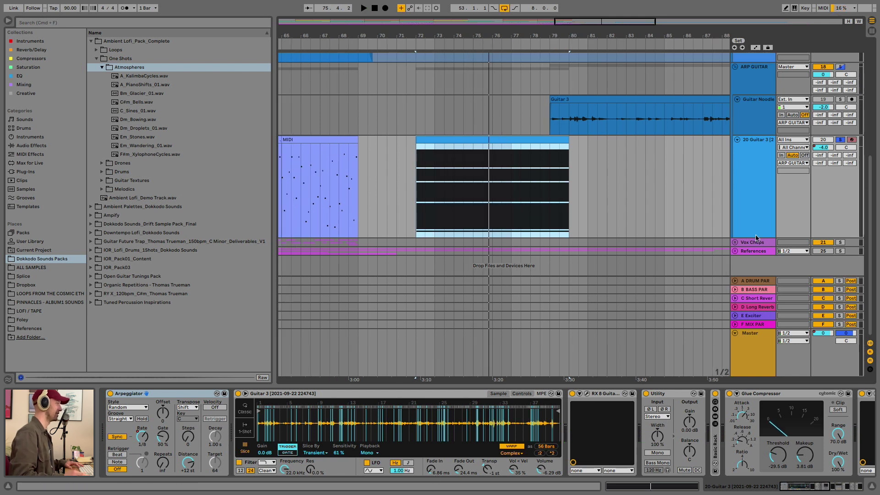
Step: Turn off the Arpeggiator and play the 20 Guitar 3 track's MIDI clips from bar 53
scroll(475, 252, left, 10)
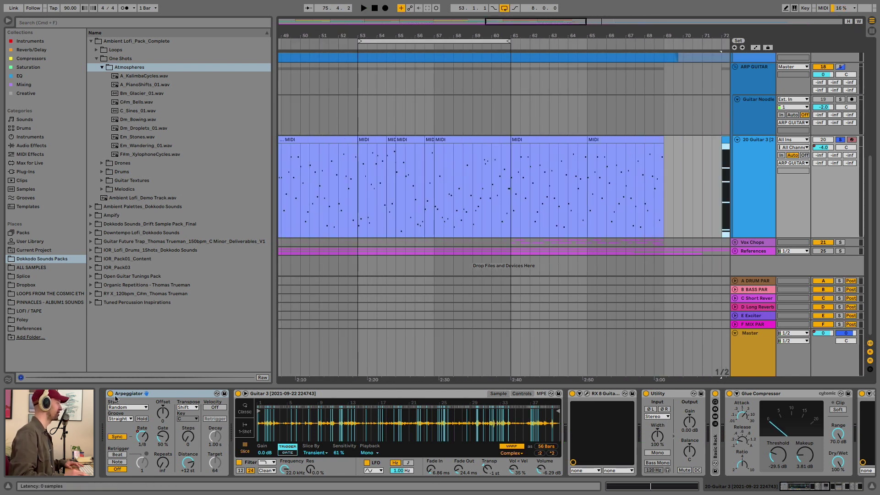
click(111, 394)
click(378, 139)
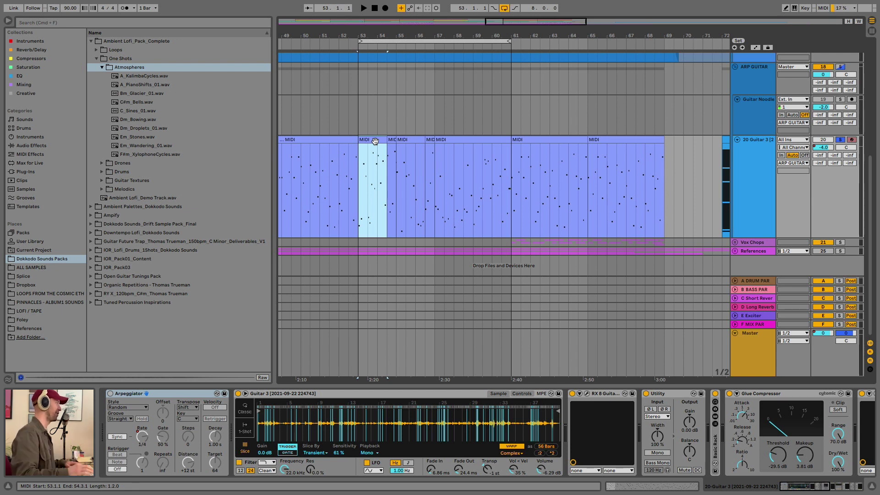
scroll(384, 154, left, 3)
key(space)
scroll(417, 173, up, 2)
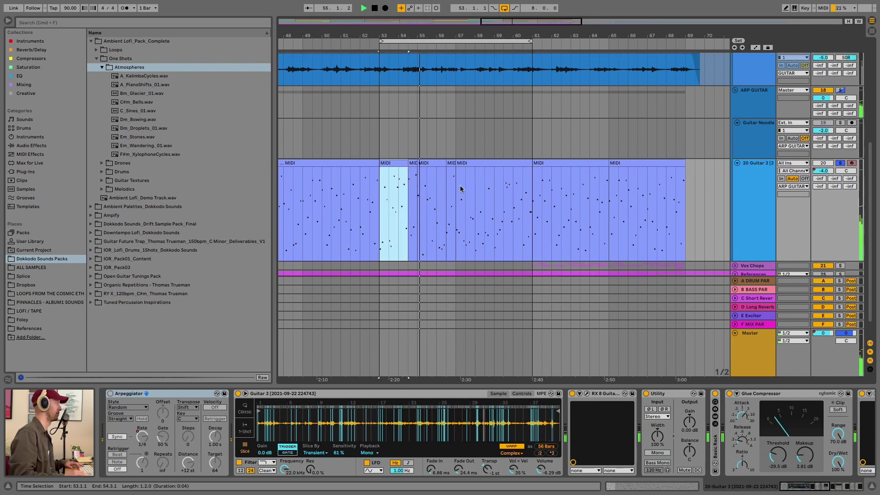
scroll(460, 188, down, 5)
scroll(479, 180, up, 5)
key(space)
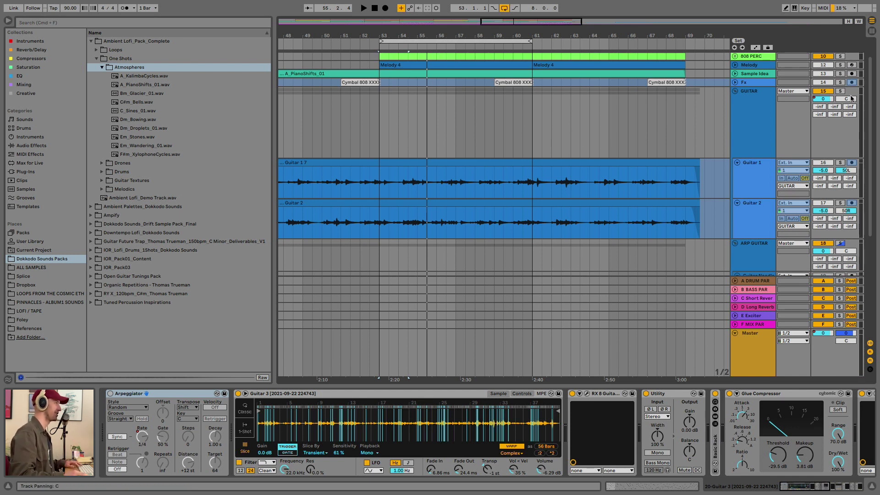
Step: Play bars 53 to 61 with the GUITAR and ARP GUITAR groups soloed together, followed by the full mix
key(space)
scroll(498, 114, down, 2)
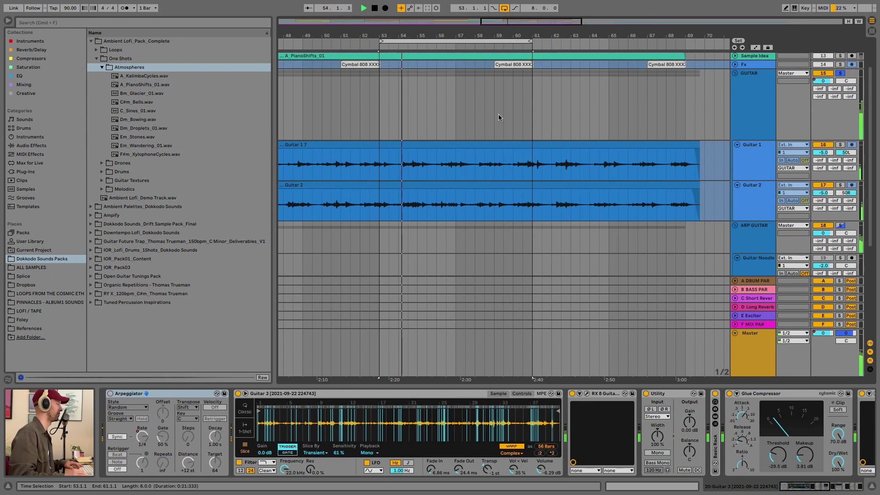
scroll(499, 116, down, 2)
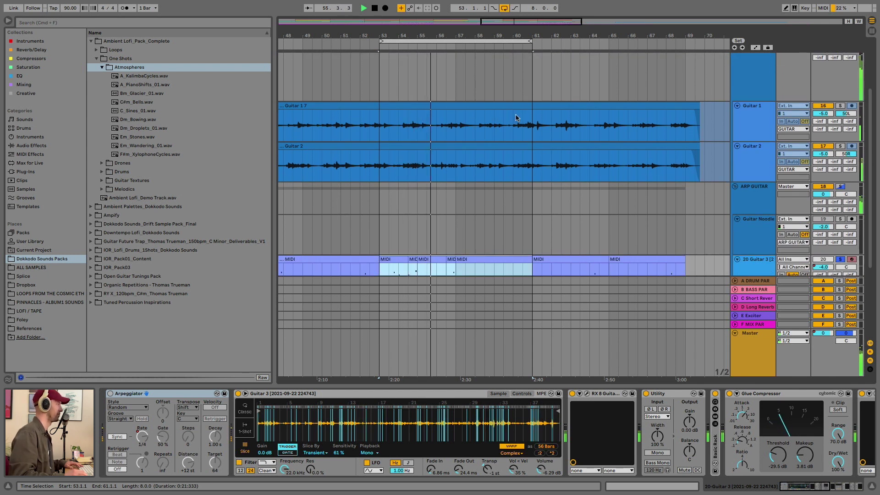
scroll(535, 115, up, 4)
click(744, 128)
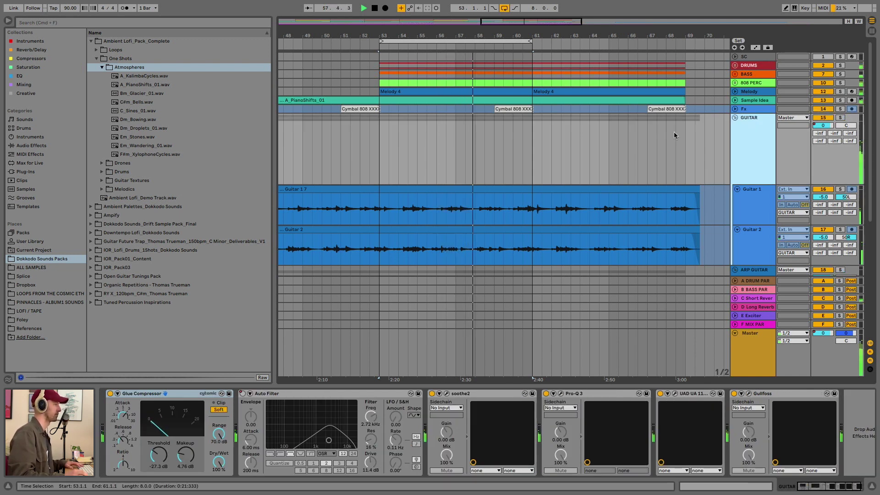
scroll(674, 135, down, 5)
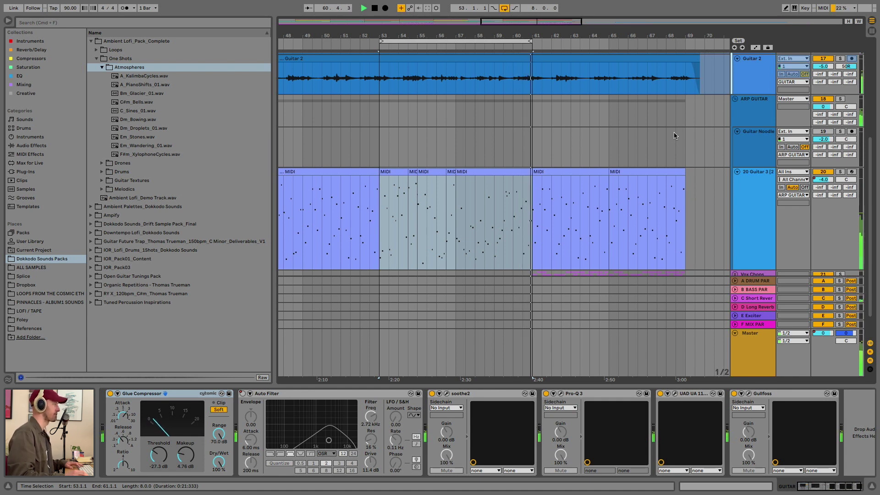
key(space)
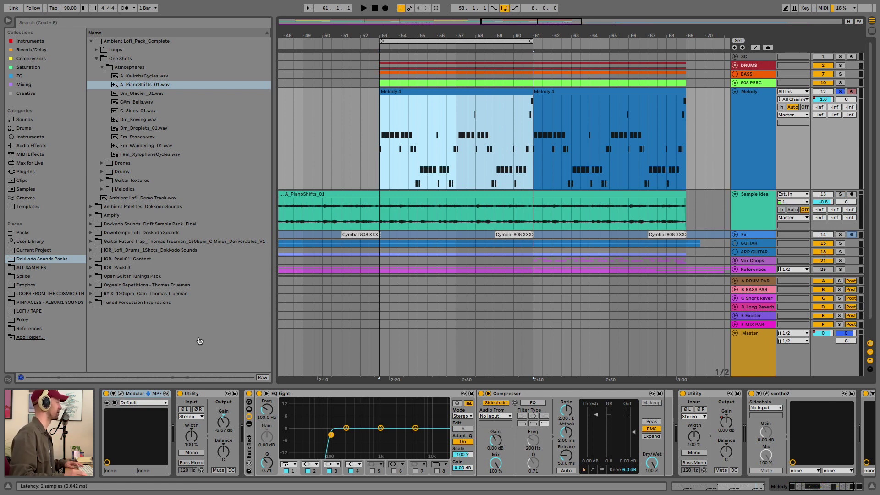
Step: Play the soloed Melody 4 clip from bar 53, adding the GUITAR, Sample Idea and ARP GUITAR tracks to the solo
key(super+alt+p)
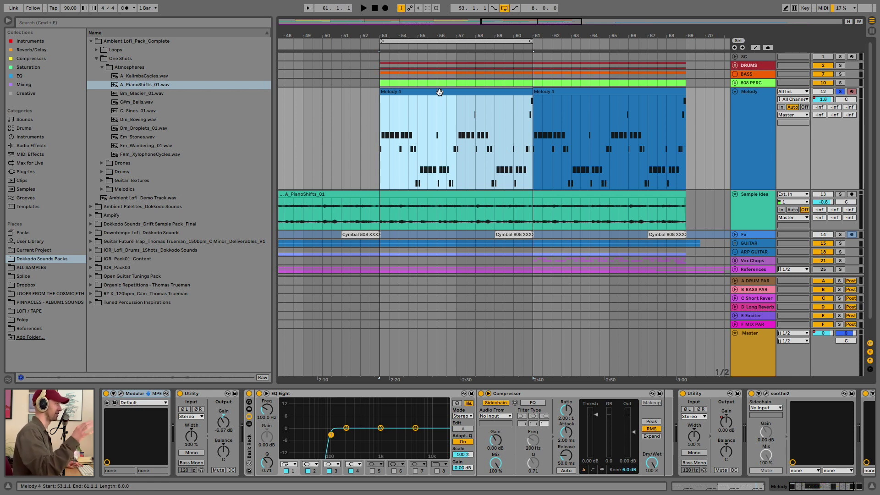
key(space)
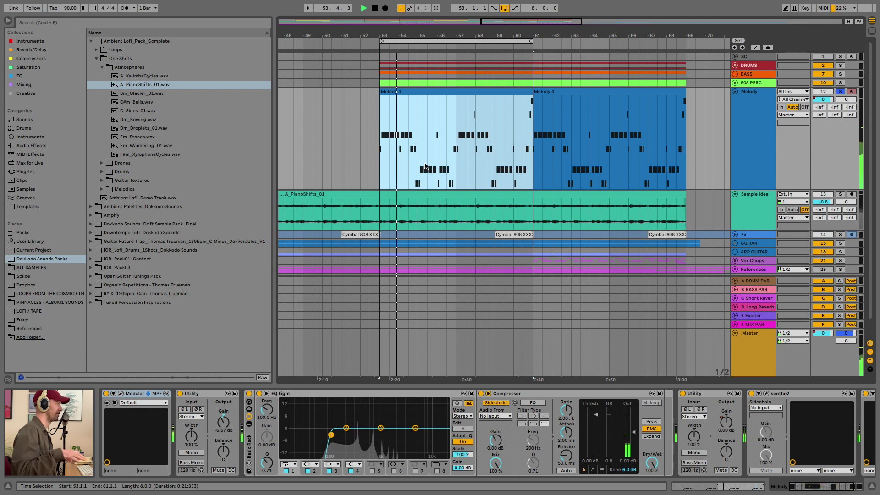
click(839, 243)
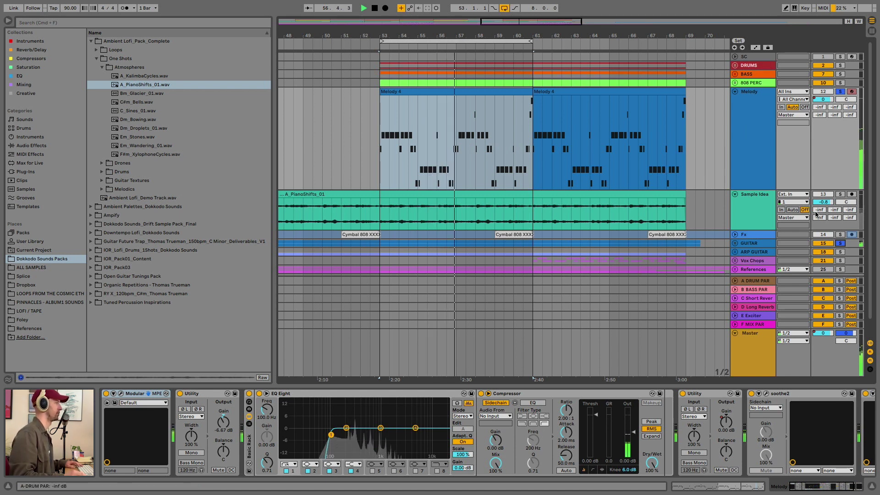
click(840, 194)
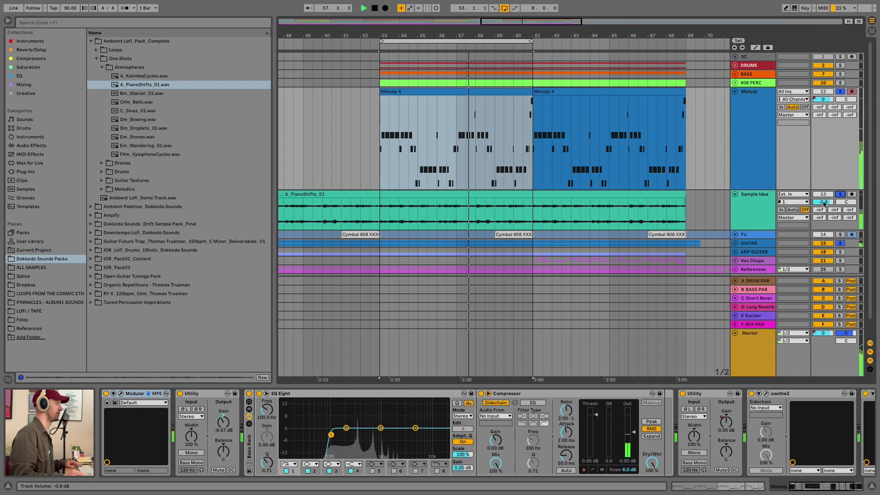
click(841, 253)
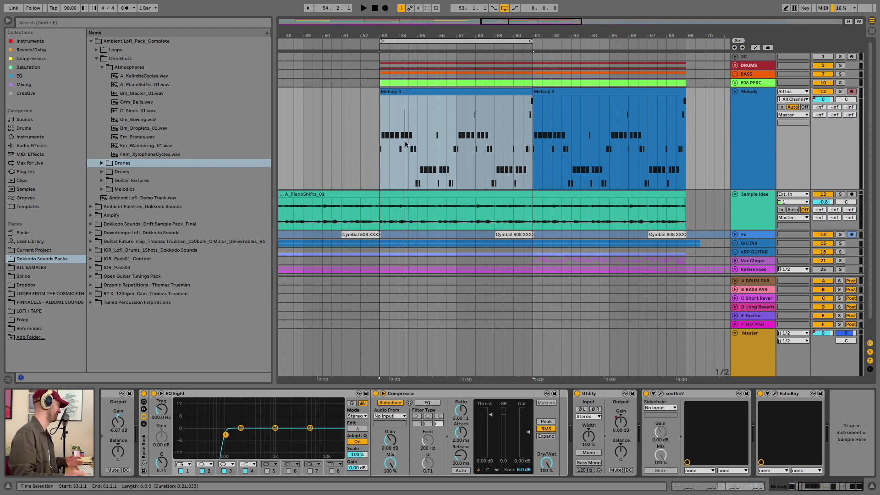
Step: Add the Portal effect from the Creative collection to the Melody track and load its Ambient Lake preset
click(750, 114)
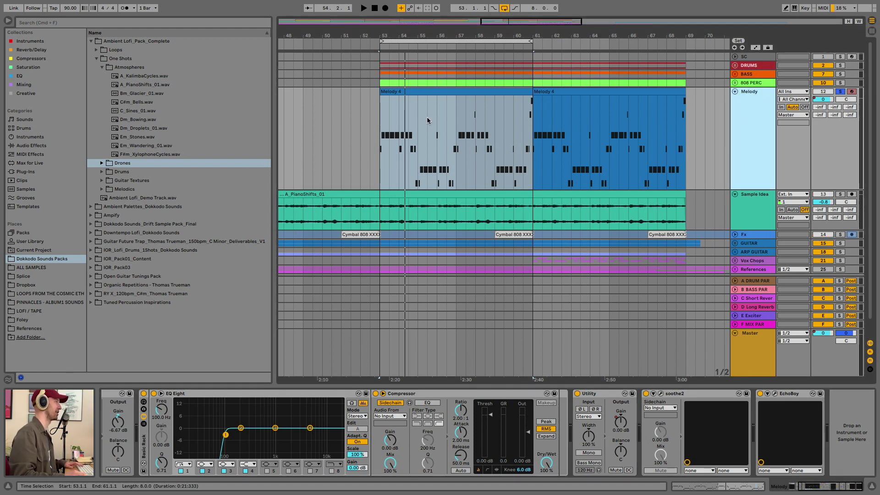
click(42, 95)
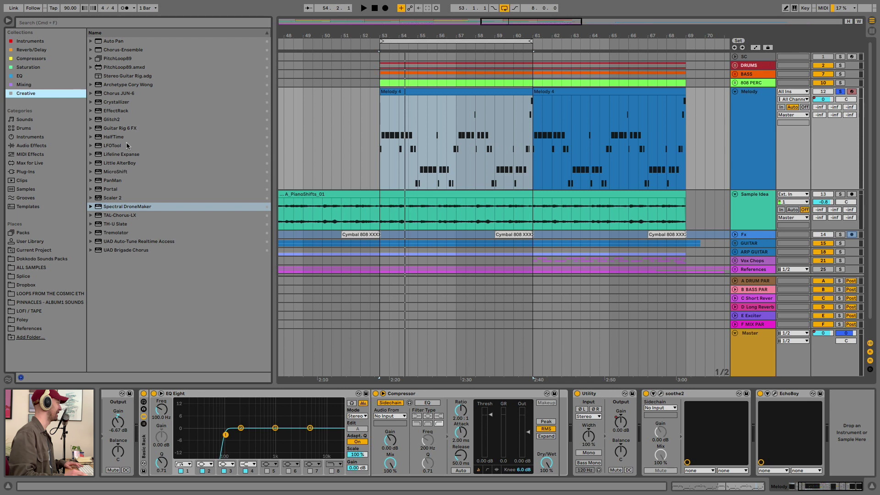
double_click(112, 190)
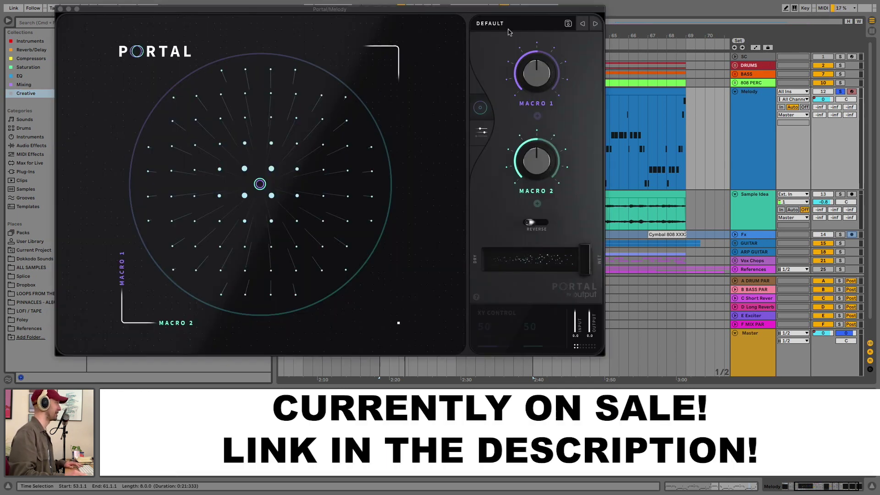
click(508, 32)
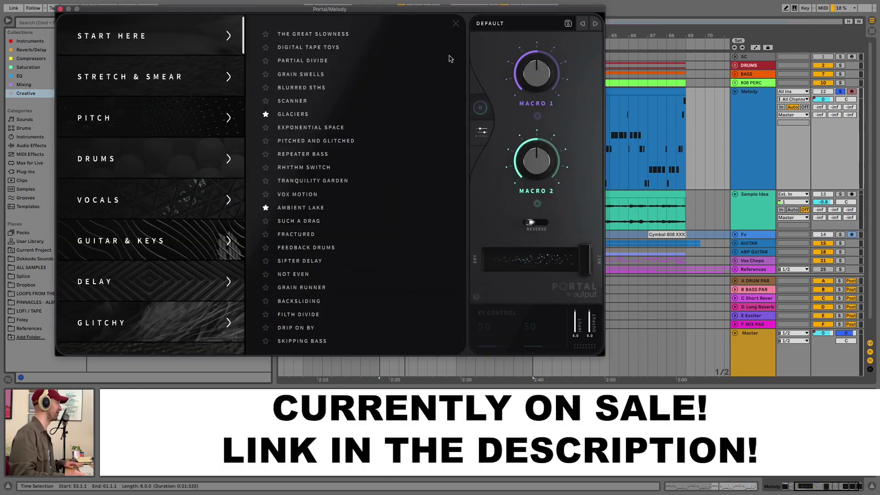
click(300, 208)
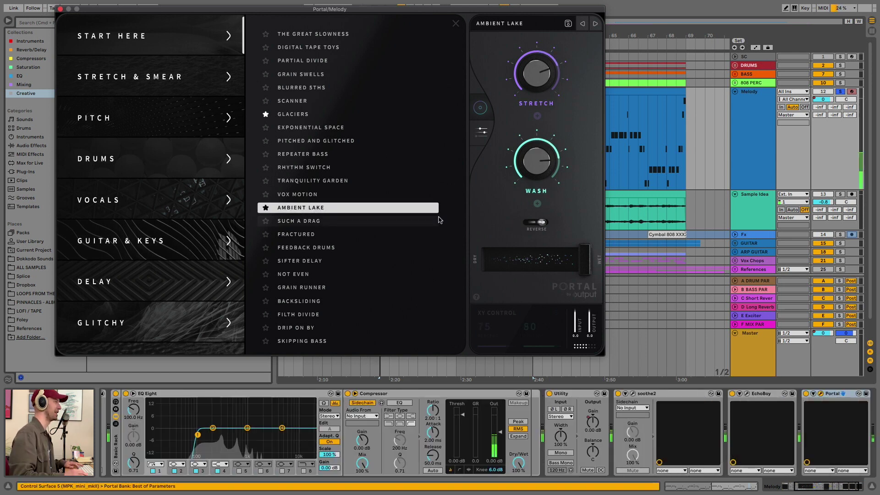
drag(479, 9, 525, 24)
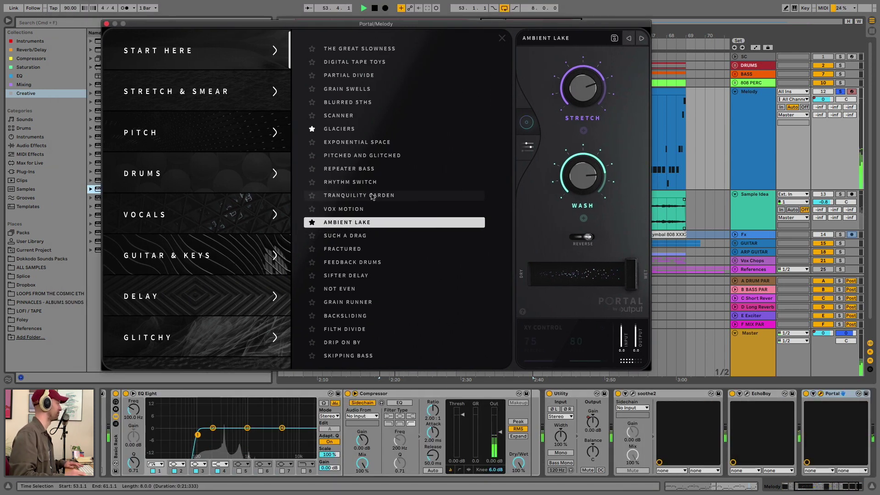
Step: Load the Sleep Cycle preset from Portal's Guitar & Keys category and close the effect window
click(200, 259)
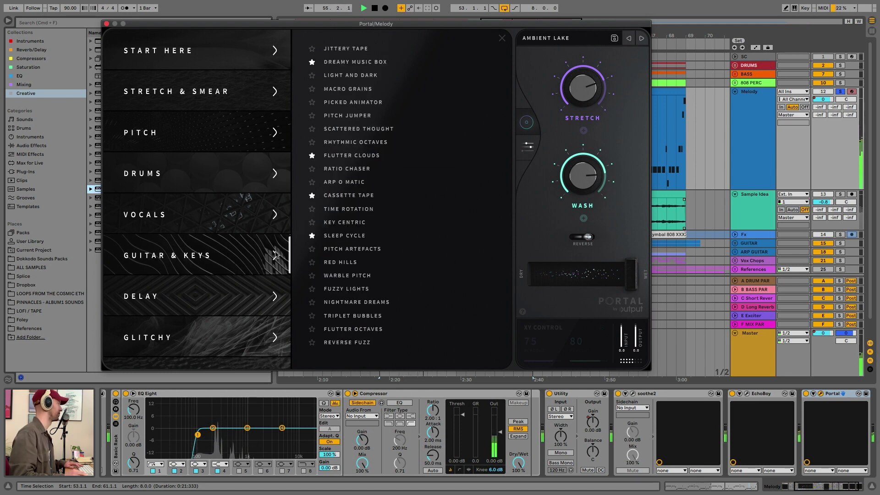
click(349, 239)
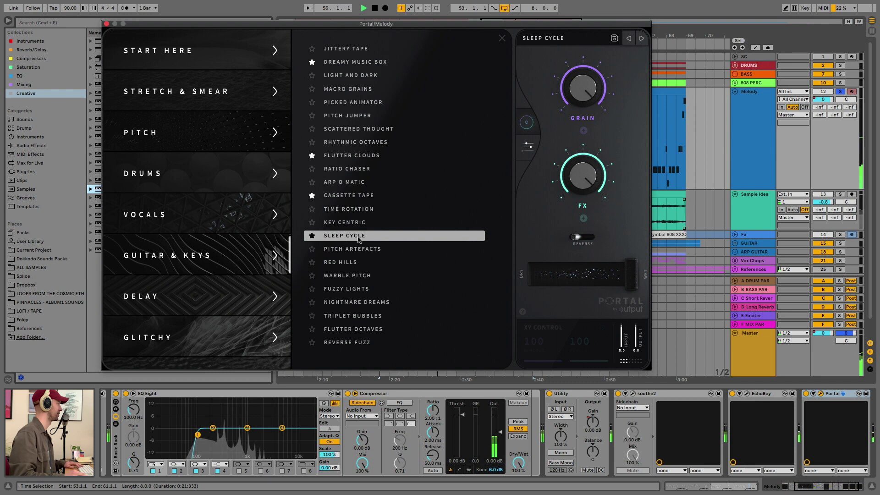
click(107, 23)
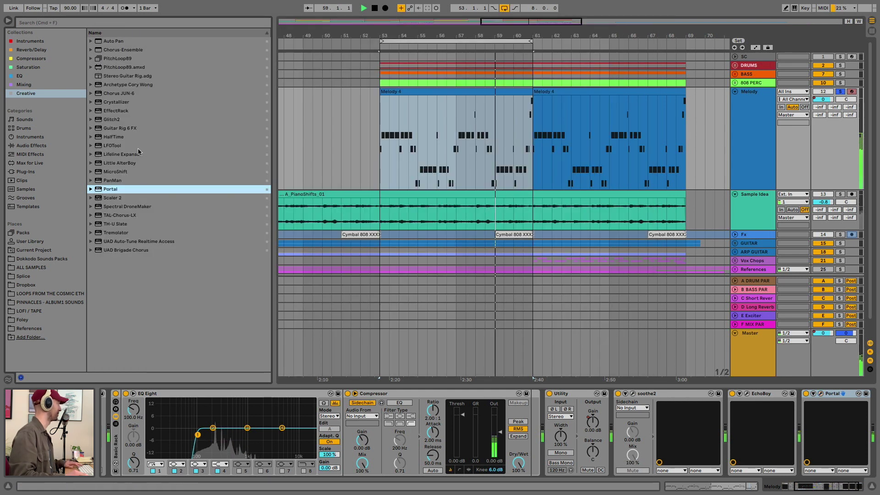
Step: Add Crystallizer from the Creative collection to the Melody track and set its pitch to 1200 cents
click(129, 102)
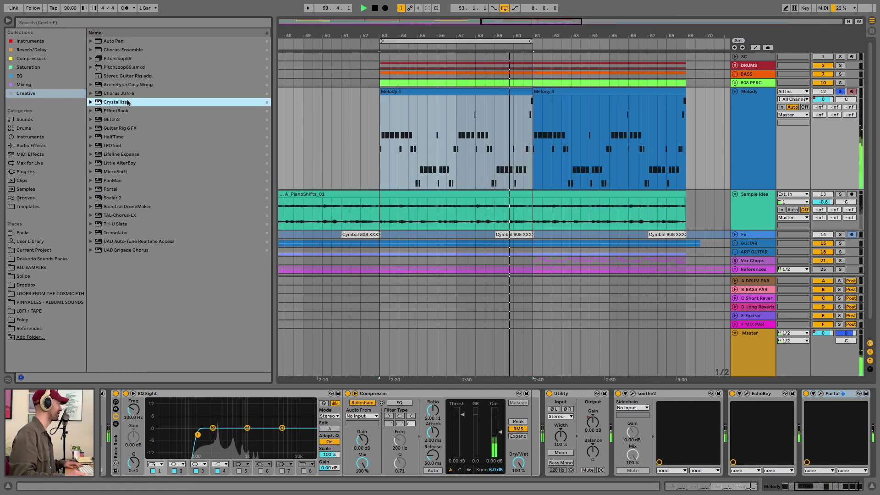
key(Return)
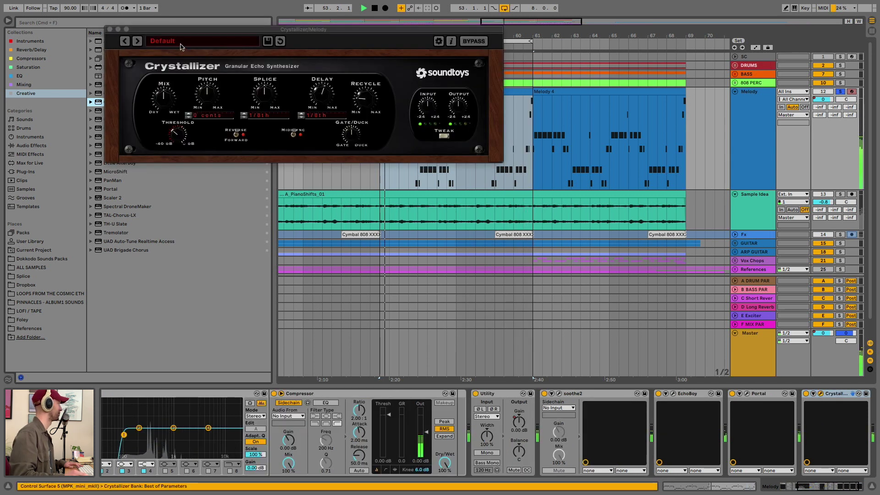
click(302, 115)
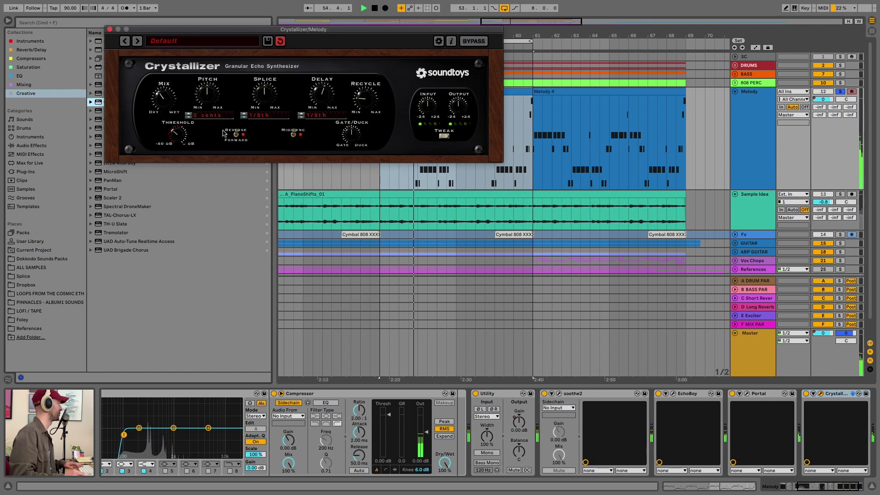
drag(207, 94, 212, 60)
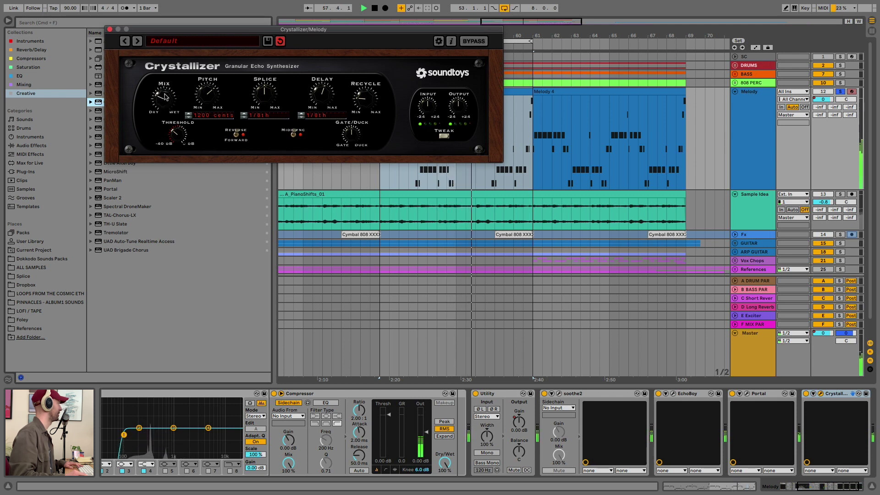
click(109, 29)
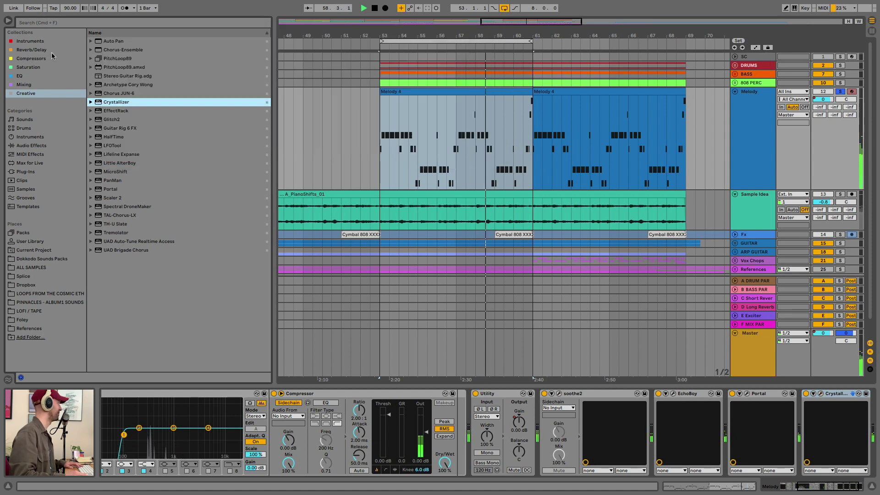
Step: Add Pro-Q 3 after Crystallizer on the Melody track, dip the prominent low-mid peak and cut the low end
click(37, 74)
click(119, 94)
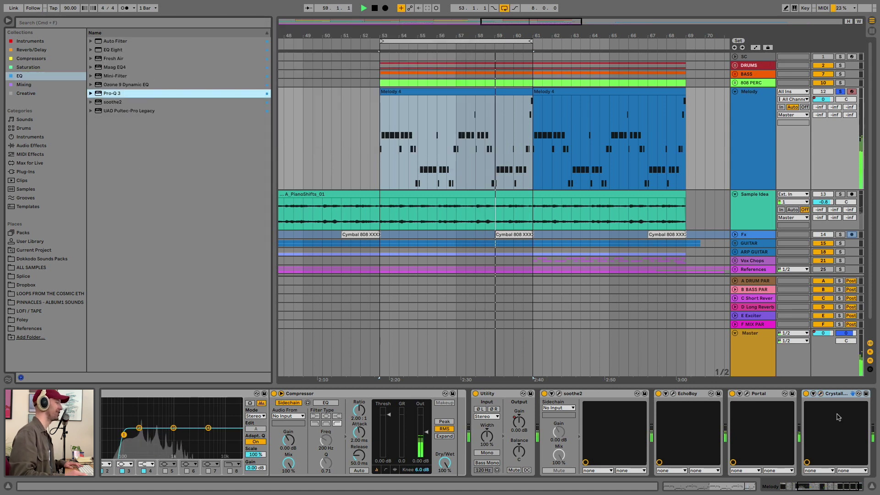
drag(837, 407, 839, 408)
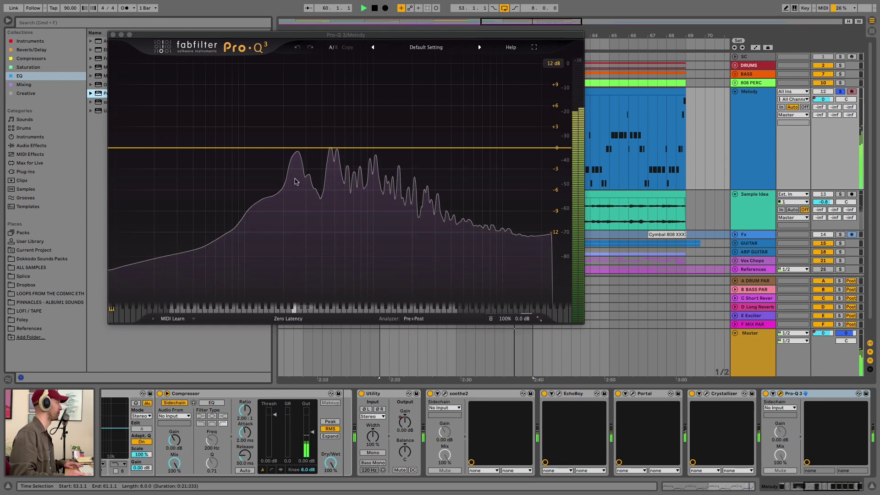
drag(297, 162, 301, 176)
drag(114, 151, 239, 147)
key(super+alt+p)
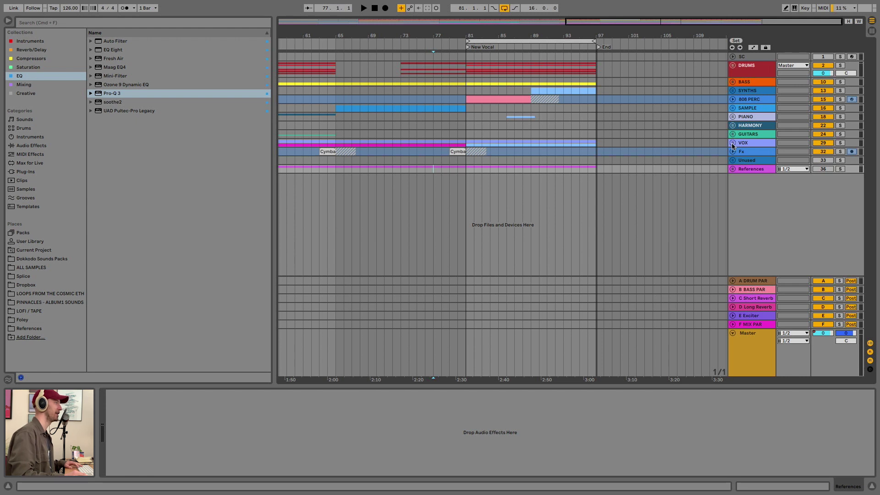
Step: Expand the VOX group in the 126 BPM project and unfreeze the 31 EV_vocal track
click(733, 143)
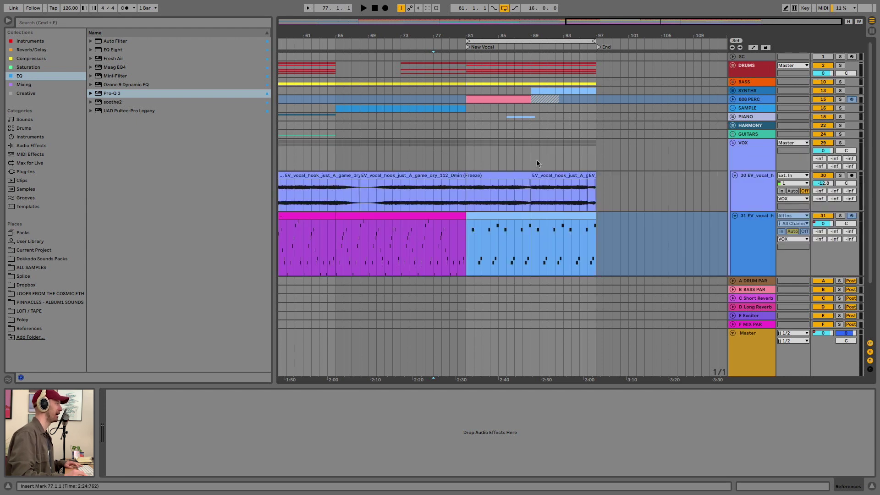
click(465, 189)
scroll(555, 186, down, 3)
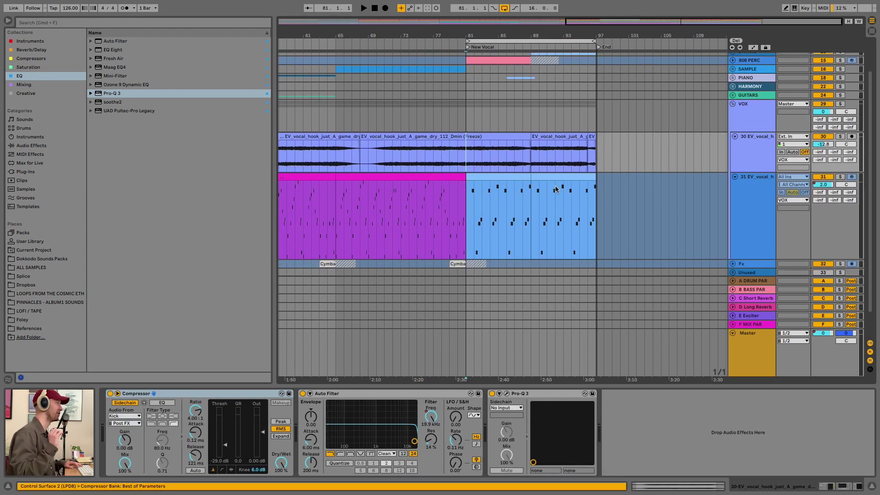
click(755, 196)
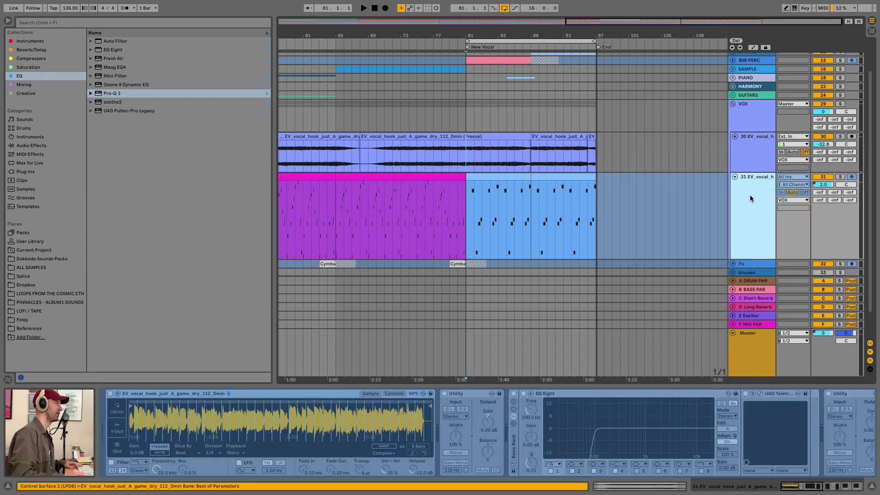
right_click(751, 196)
click(779, 251)
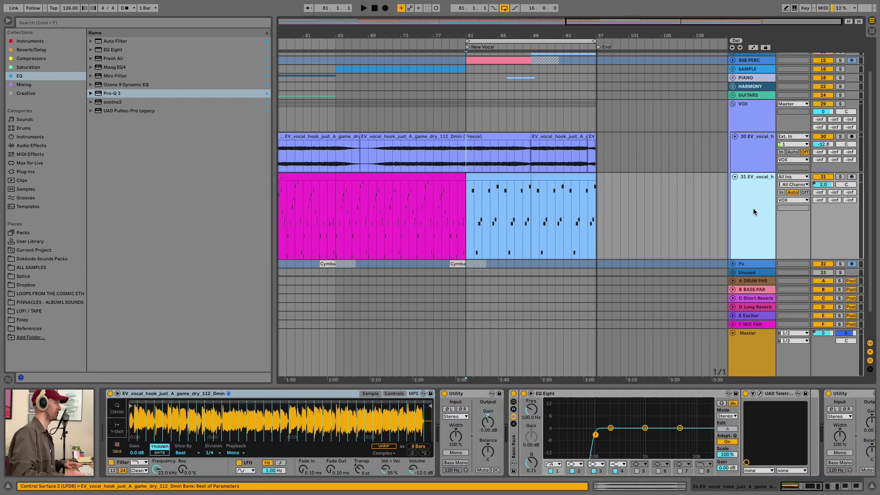
Step: Play the soloed 31 EV_vocal track's MIDI clip from bar 81 in the New Vocal section
click(532, 41)
drag(534, 35, 535, 44)
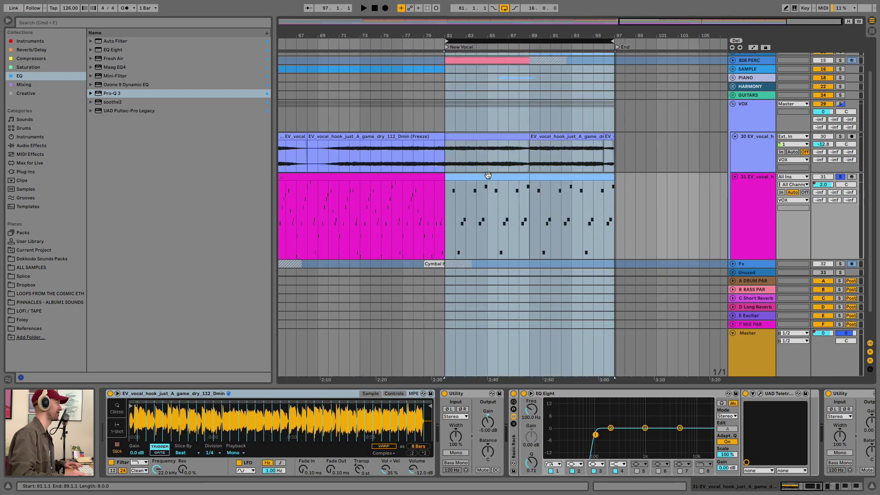
click(465, 179)
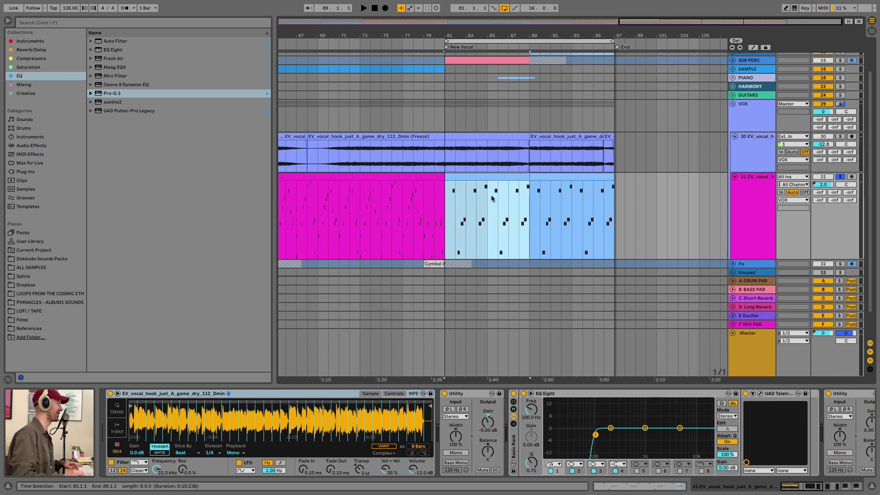
key(space)
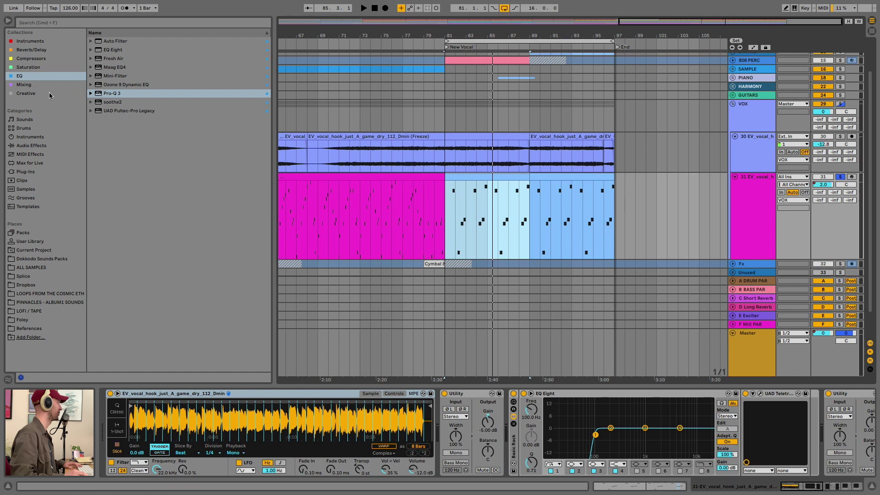
Step: Add Spectral DroneMaker from the Creative collection to the end of the 31 EV_vocal track's device chain
click(37, 95)
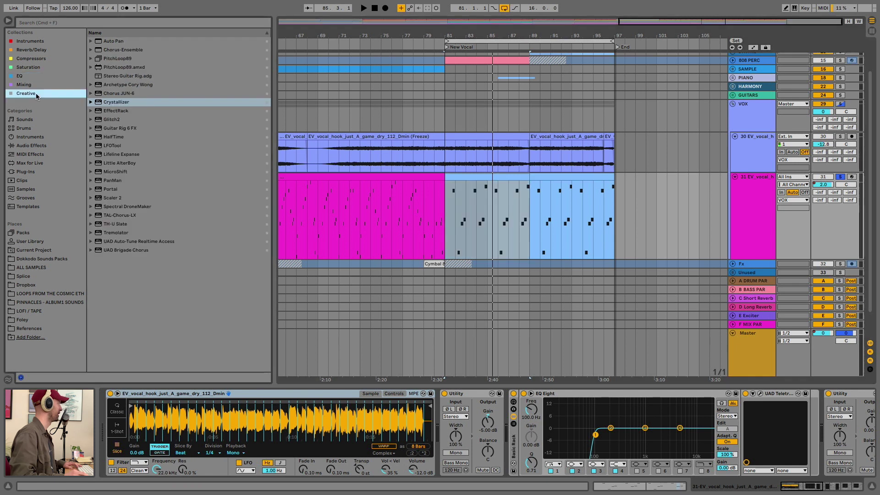
click(145, 207)
scroll(625, 420, right, 10)
scroll(624, 420, right, 5)
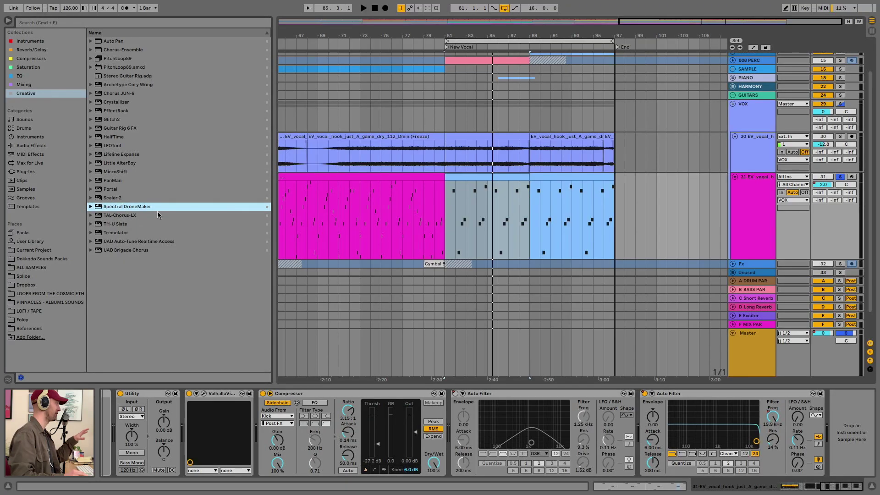
key(Return)
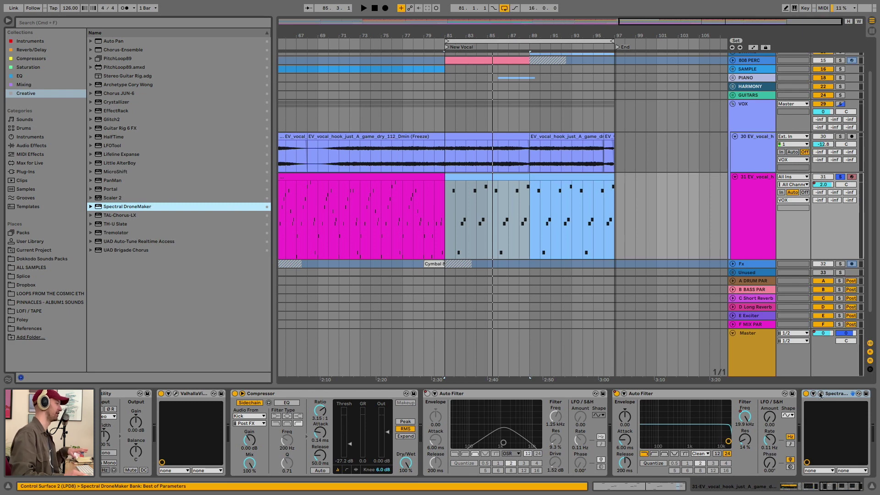
drag(312, 42, 465, 77)
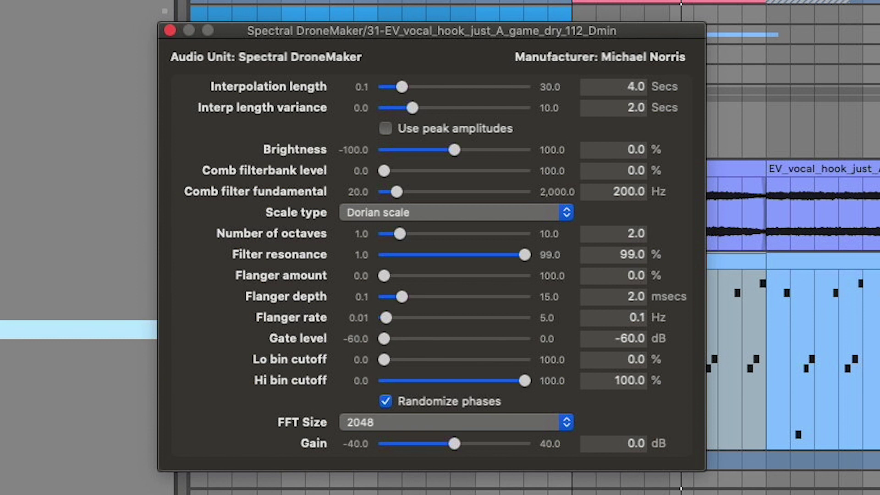
Step: Preview drone one-shots such as Cm_Otherworlds.wav and Cm_MalletDrone_01.wav from the Ambient Lofi pack in Dokkodo Sounds Packs
click(78, 229)
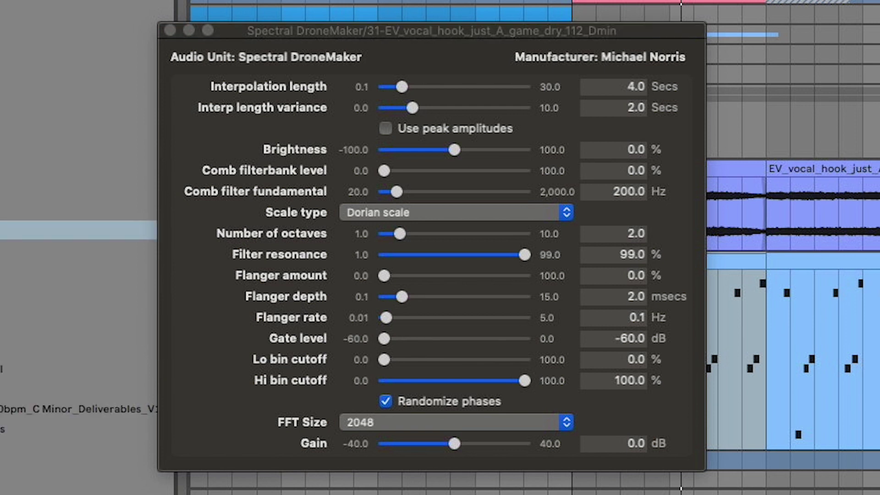
click(78, 110)
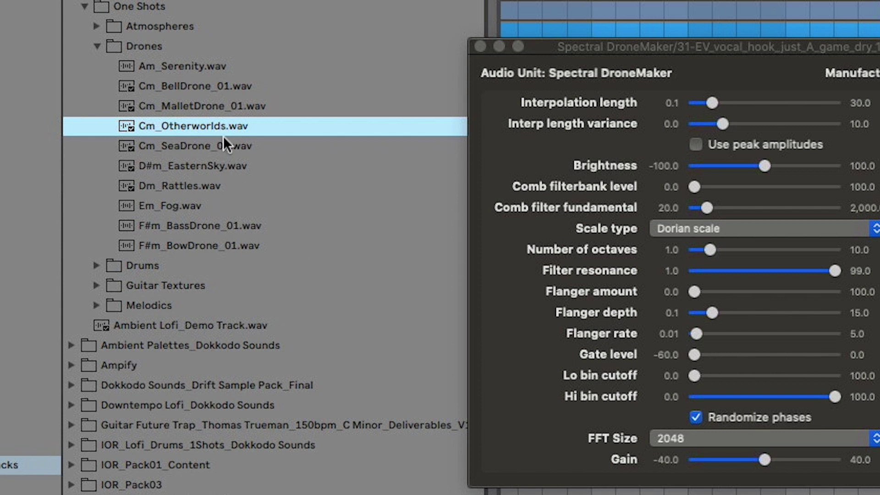
click(226, 108)
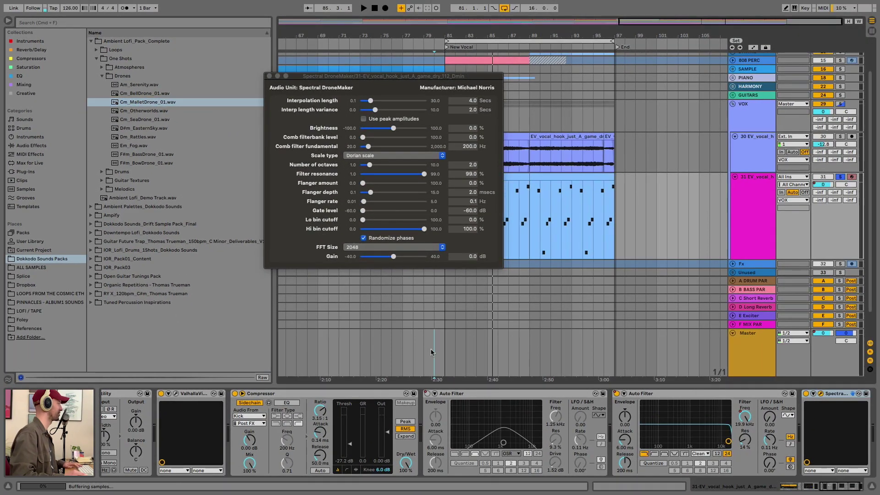
click(491, 232)
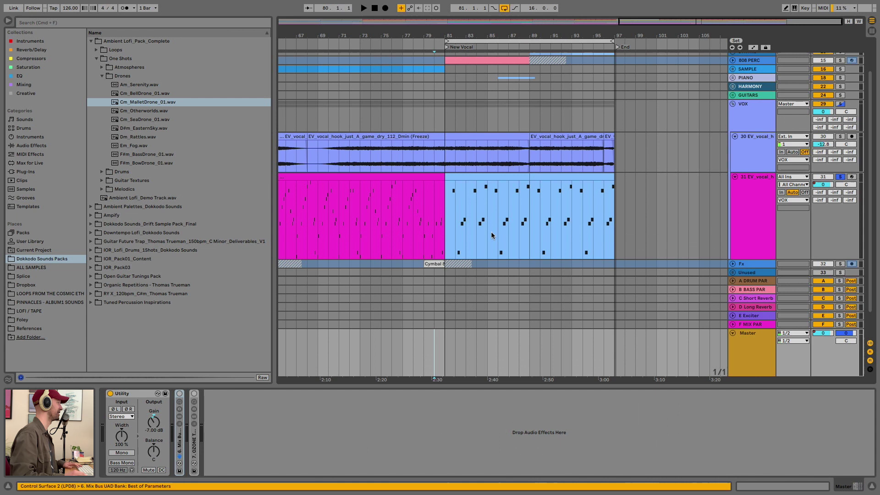
Step: Set Spectral DroneMaker's scale type to Octaves, number of octaves to 10 and FFT size to 65536, and close its window
click(748, 194)
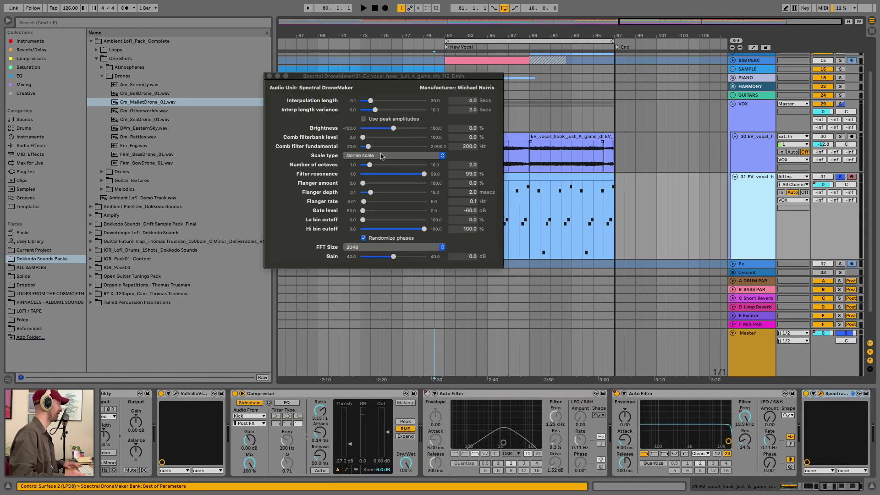
click(350, 157)
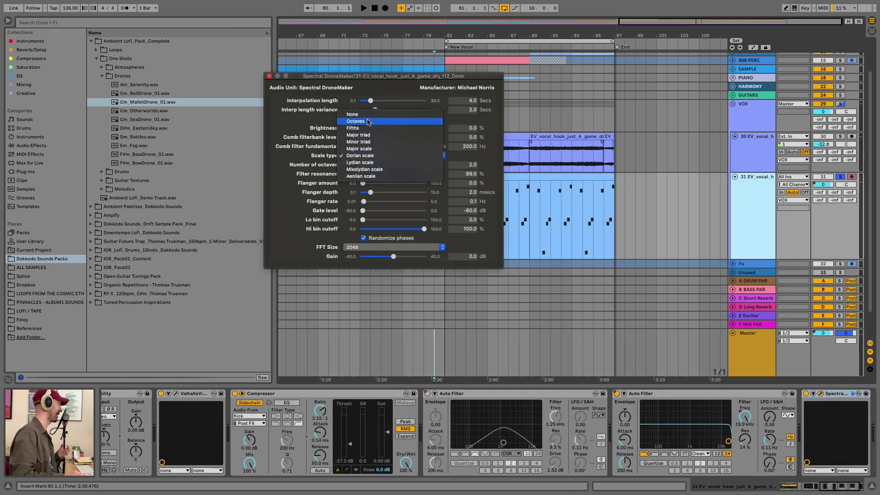
click(366, 118)
drag(370, 166, 472, 163)
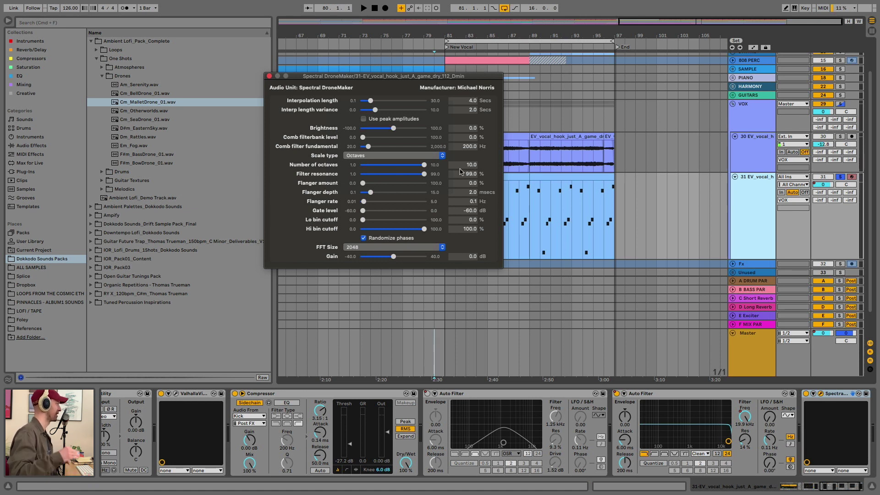
click(355, 248)
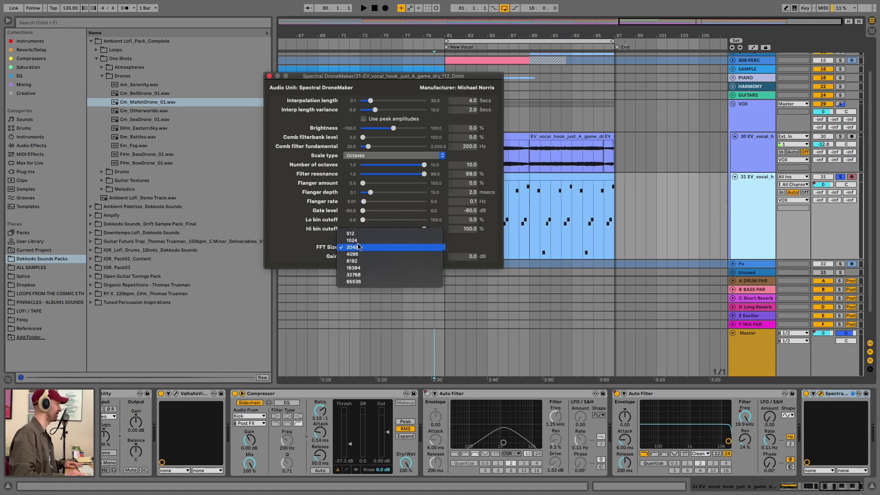
click(362, 278)
drag(384, 77, 329, 42)
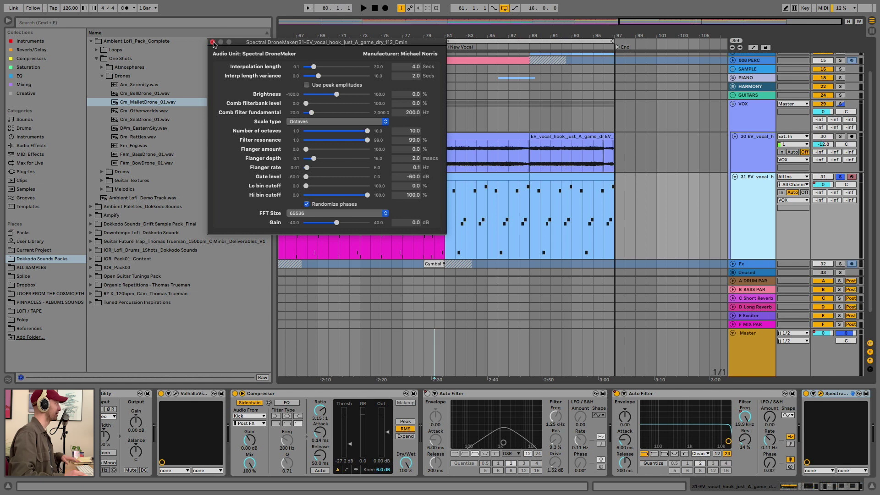
click(212, 42)
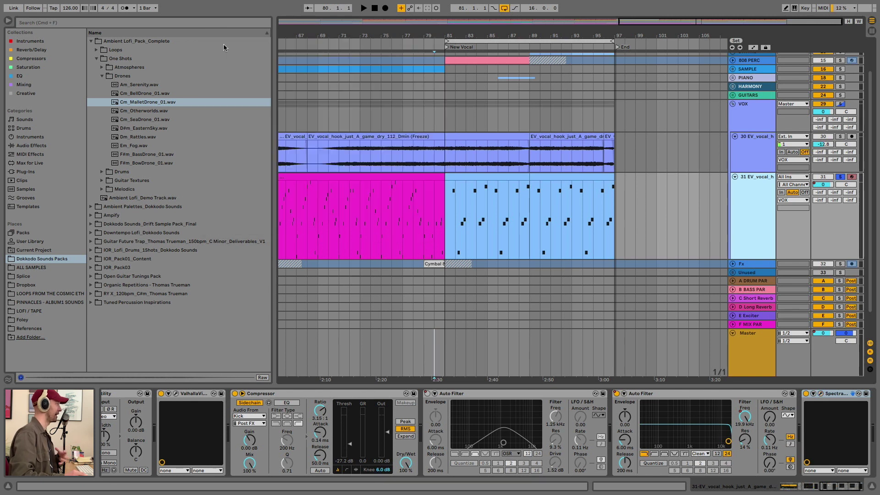
Step: Play the soloed 31 EV_vocal drone from bar 81, and play it again with the 30 EV_vocal track added to the solo
click(446, 200)
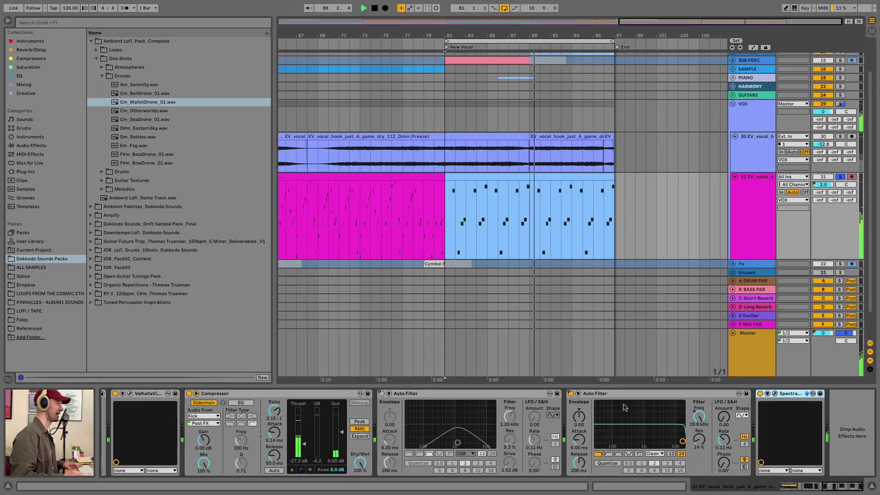
key(space)
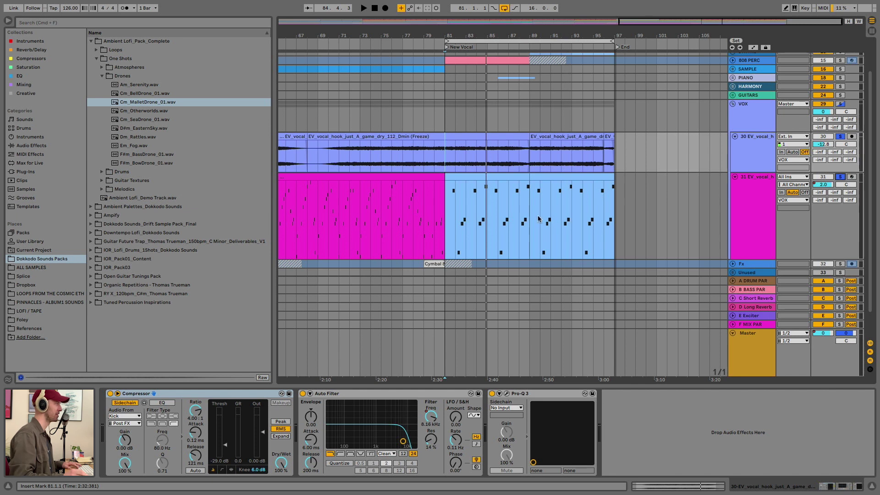
key(space)
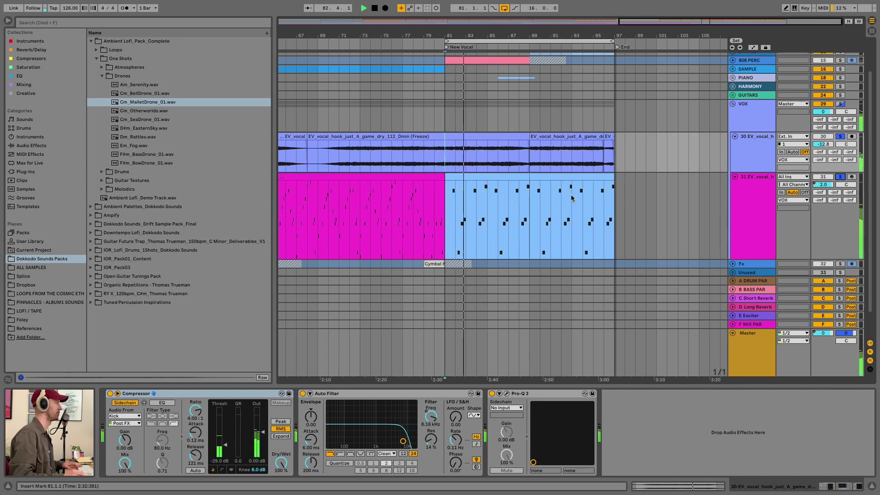
Step: Take the VOX group out of solo and expand the SAMPLE group in the arrangement
click(840, 105)
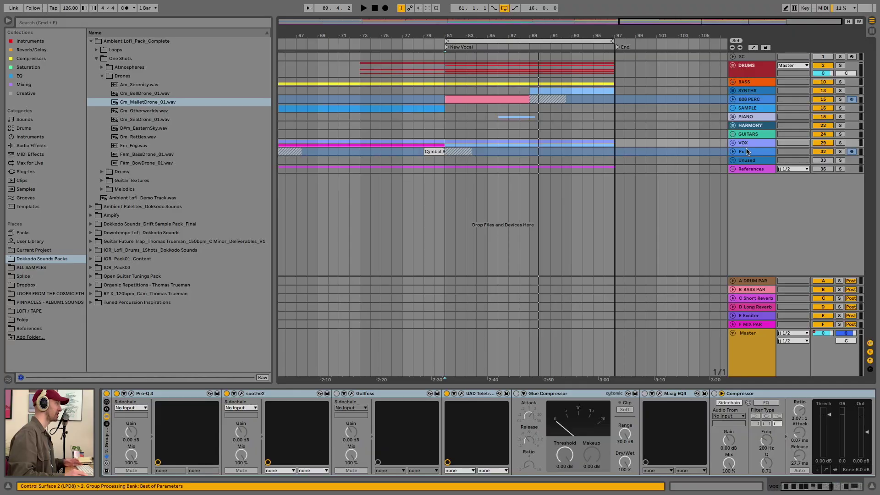
click(733, 109)
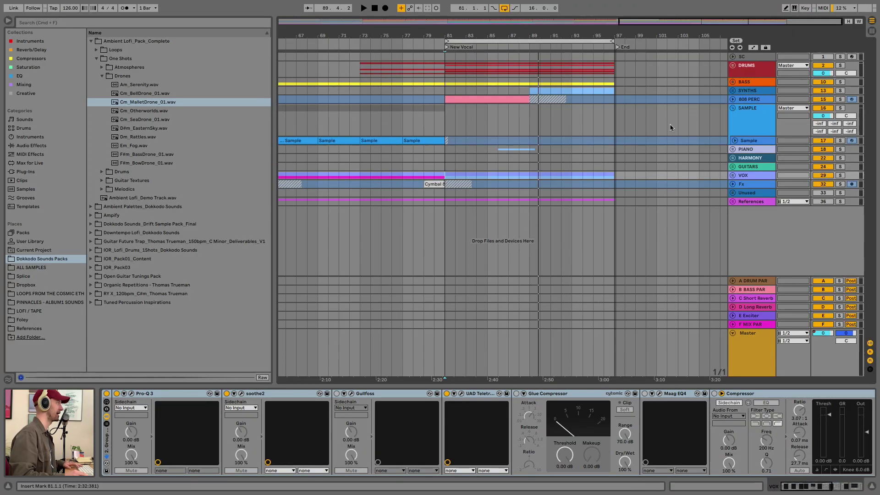
Step: Preview the drone one-shots Cm_BellDrone_01.wav and Am_Serenity.wav from the Ambient Lofi pack
click(156, 94)
click(155, 86)
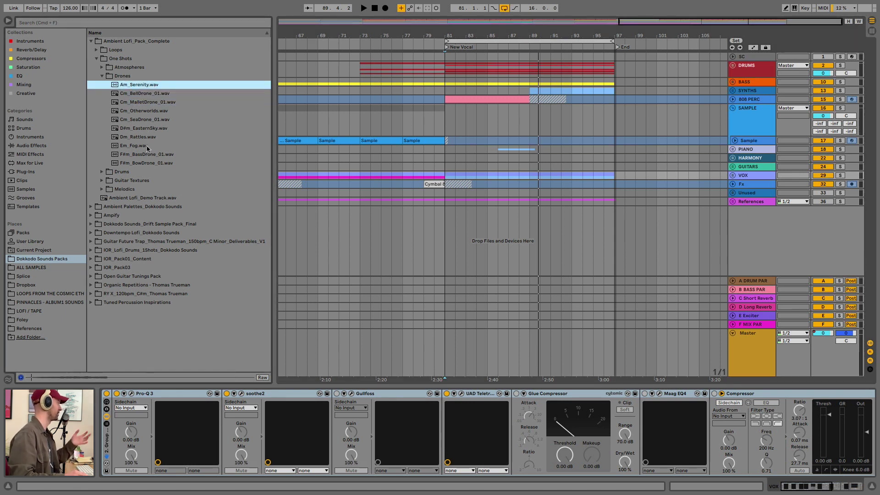
Step: Expand the Sample track, solo it, and loop its clip from bar 65 to 69 for playback
click(734, 142)
scroll(527, 147, left, 10)
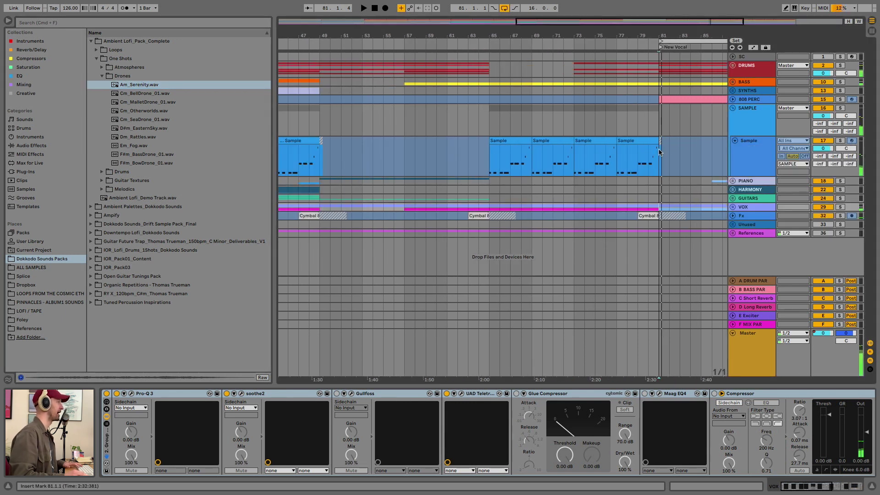
click(700, 150)
click(511, 139)
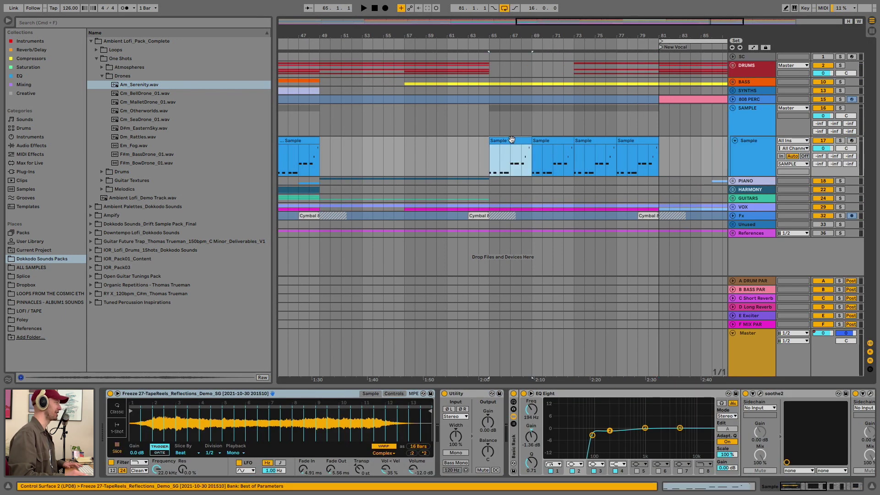
key(s)
key(super+l)
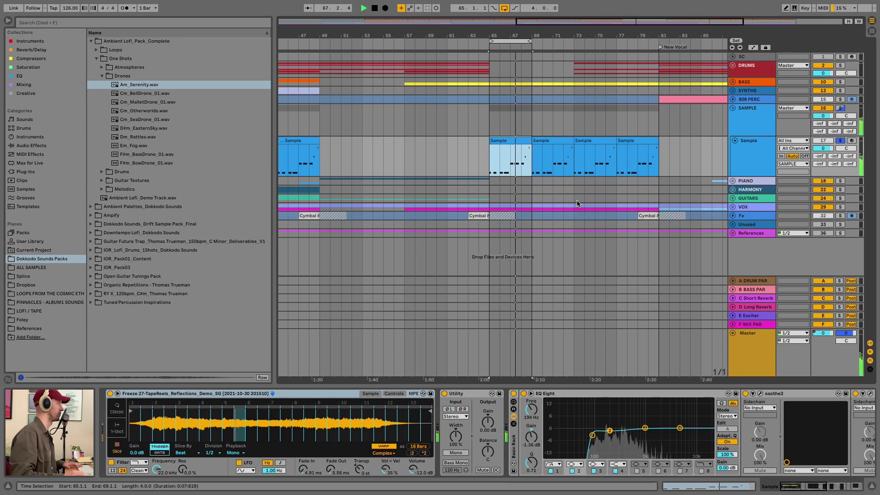
Step: Unsolo the Sample track to hear it in the full mix, stop playback and collapse the SAMPLE group
click(841, 141)
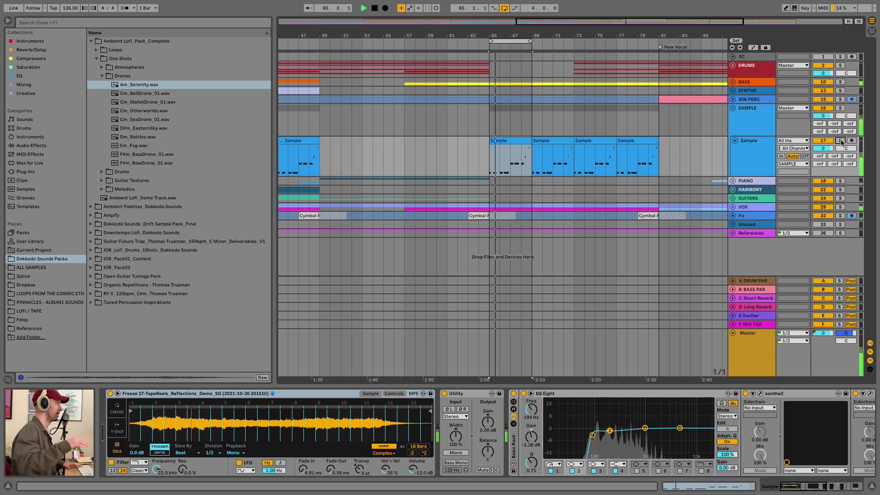
key(space)
scroll(585, 140, right, 4)
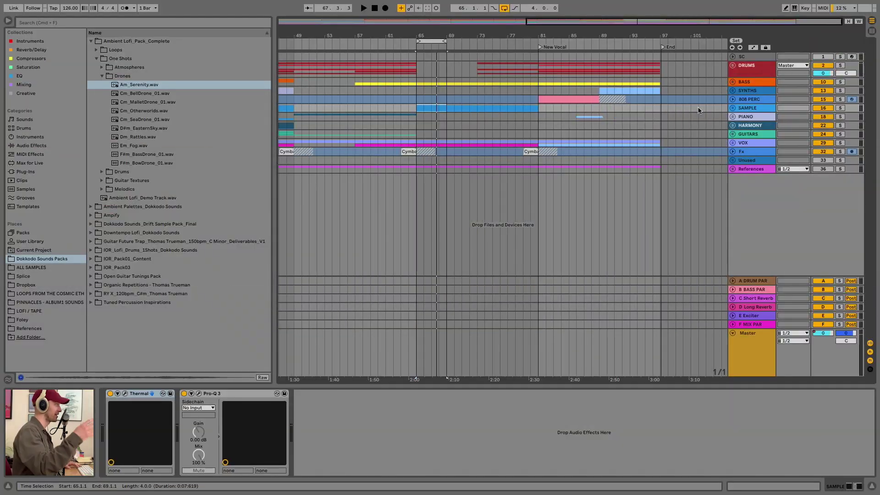
Step: Expand the SYNTHS group and its Melody track, and set the loop to the Piano 2 clip at bar 17
click(732, 90)
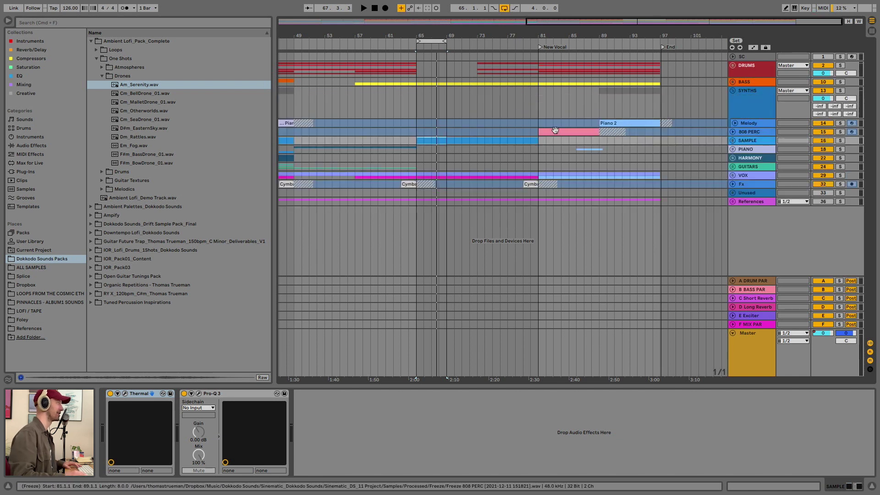
scroll(553, 132, left, 5)
click(734, 123)
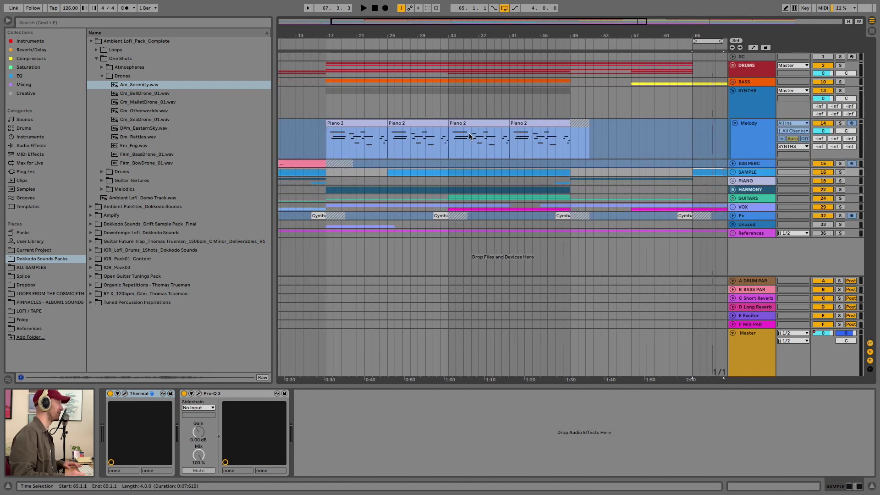
scroll(468, 133, left, 3)
click(396, 125)
key(super+l)
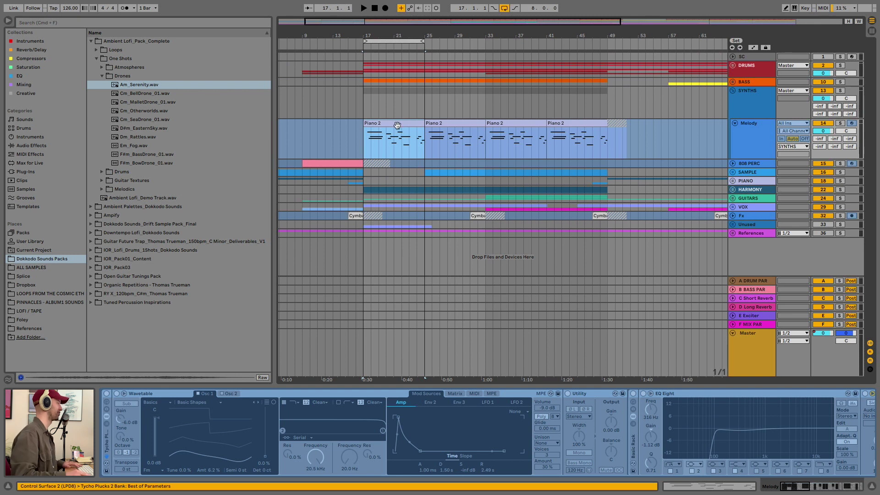
Step: Unfreeze the Melody track and play the looped Piano 2 clip within the full mix
right_click(750, 135)
click(787, 174)
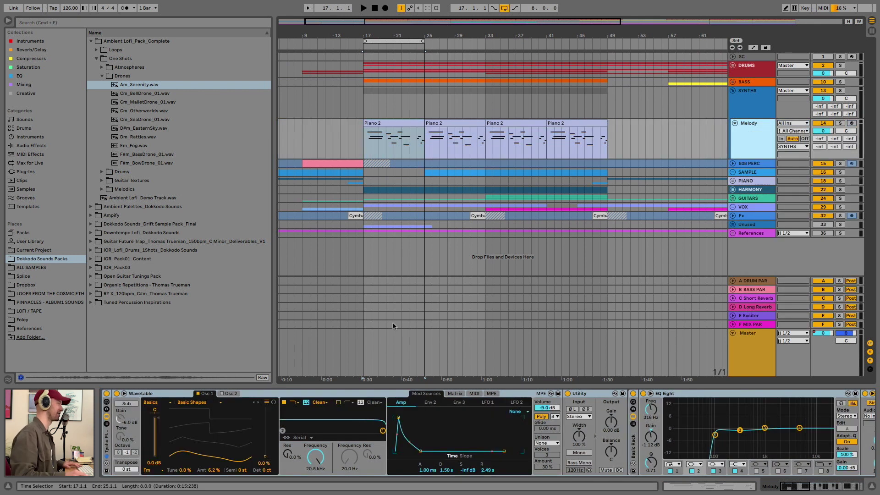
click(411, 130)
key(space)
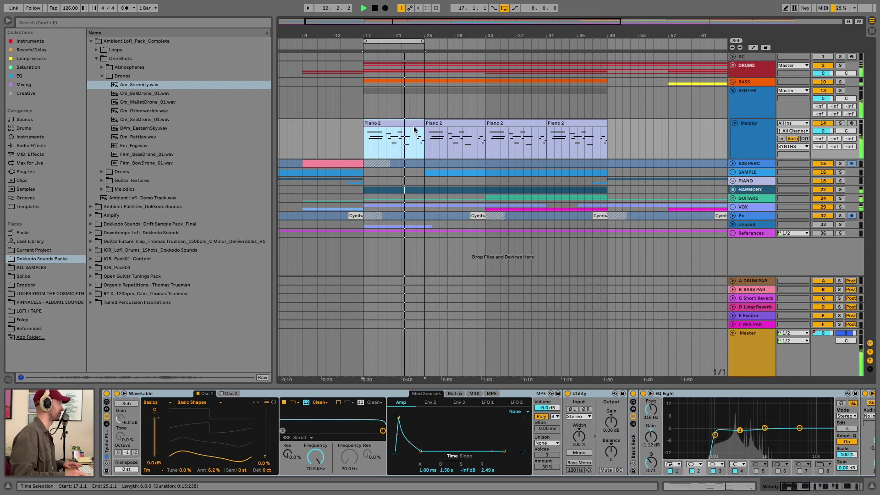
key(space)
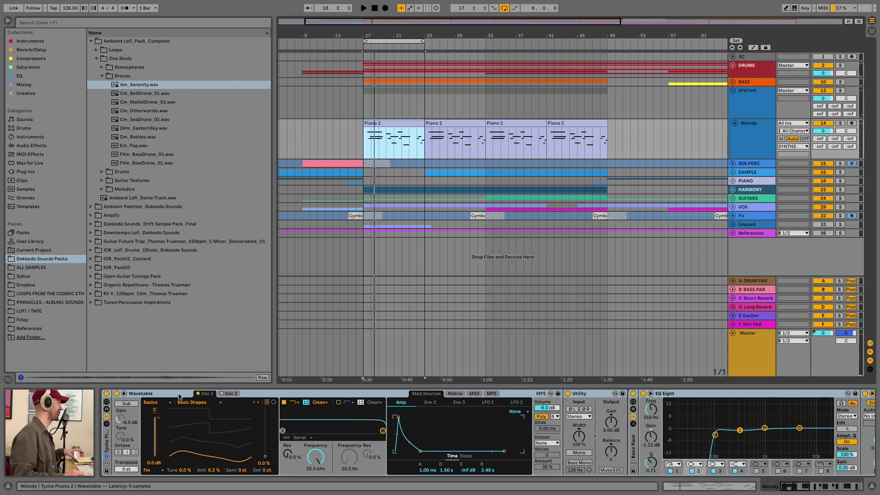
Step: Look through the Melody track's device chain from Wavetable to Decapitator, opening and closing EchoBoy's window
click(178, 418)
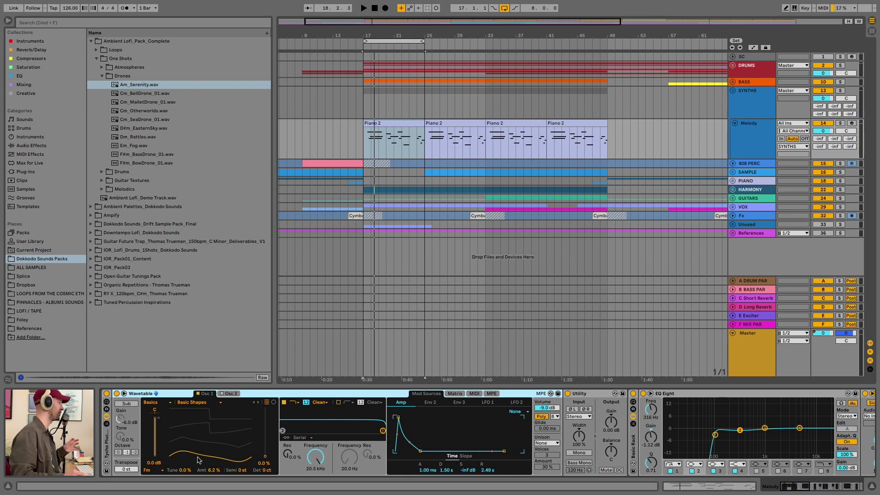
scroll(200, 459, right, 10)
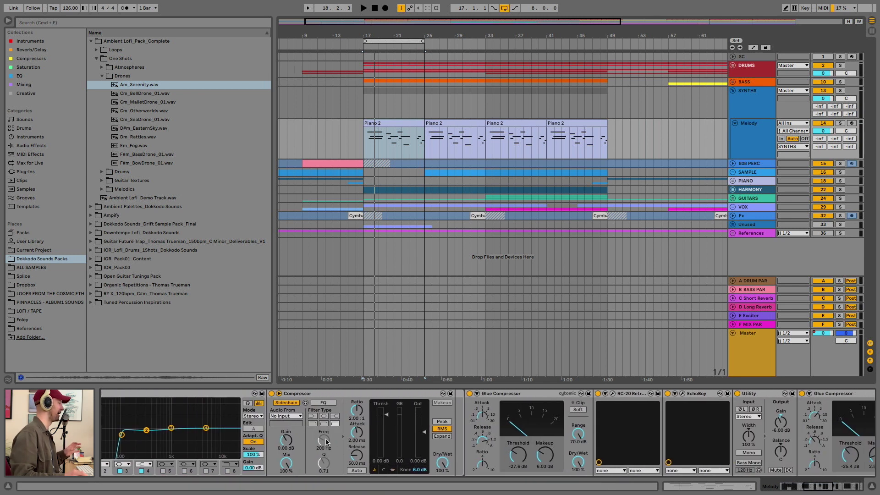
scroll(414, 436, right, 5)
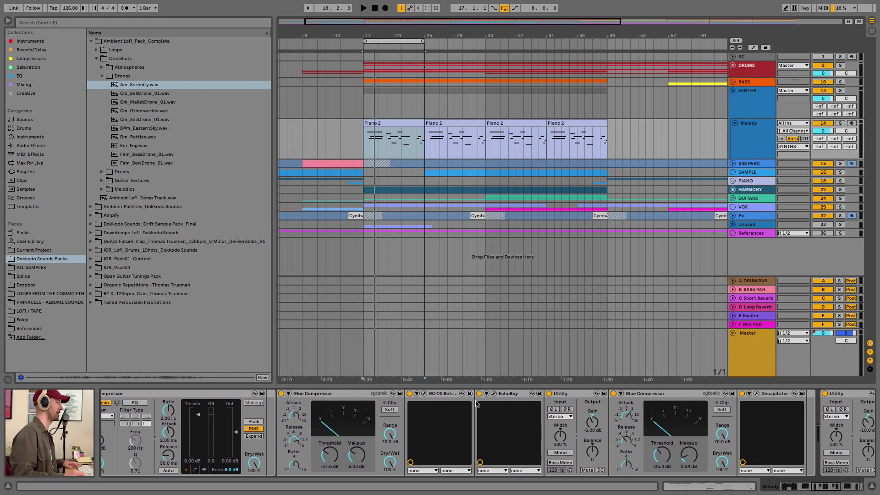
click(494, 394)
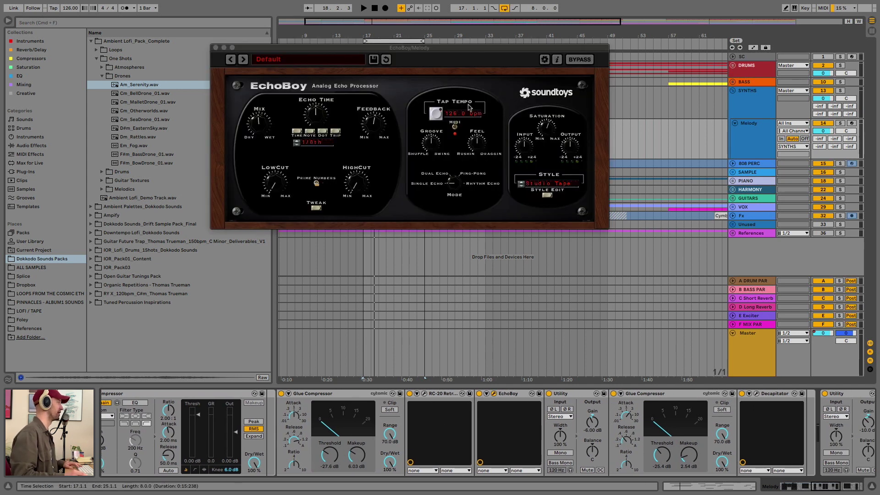
click(216, 48)
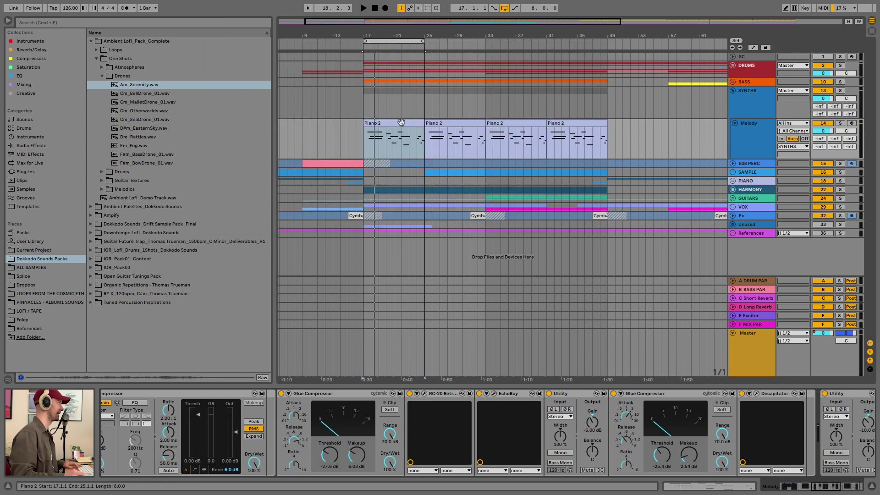
Step: Solo the Melody track, raise its volume to 6.0 dB, and play the Piano 2 clip from bar 17
click(401, 123)
key(s)
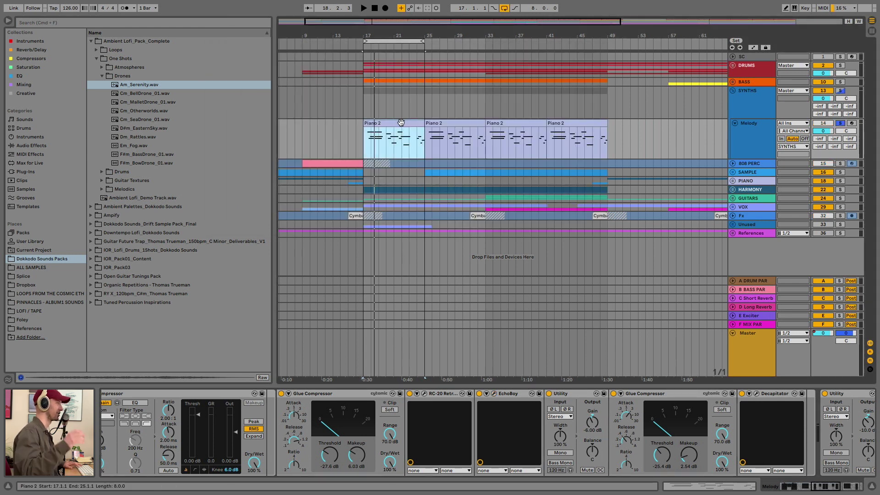
drag(823, 131, 823, 114)
key(space)
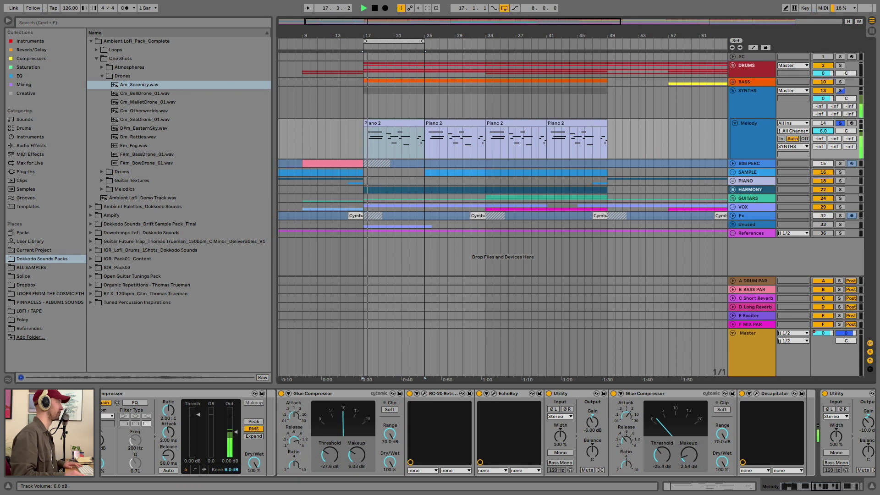